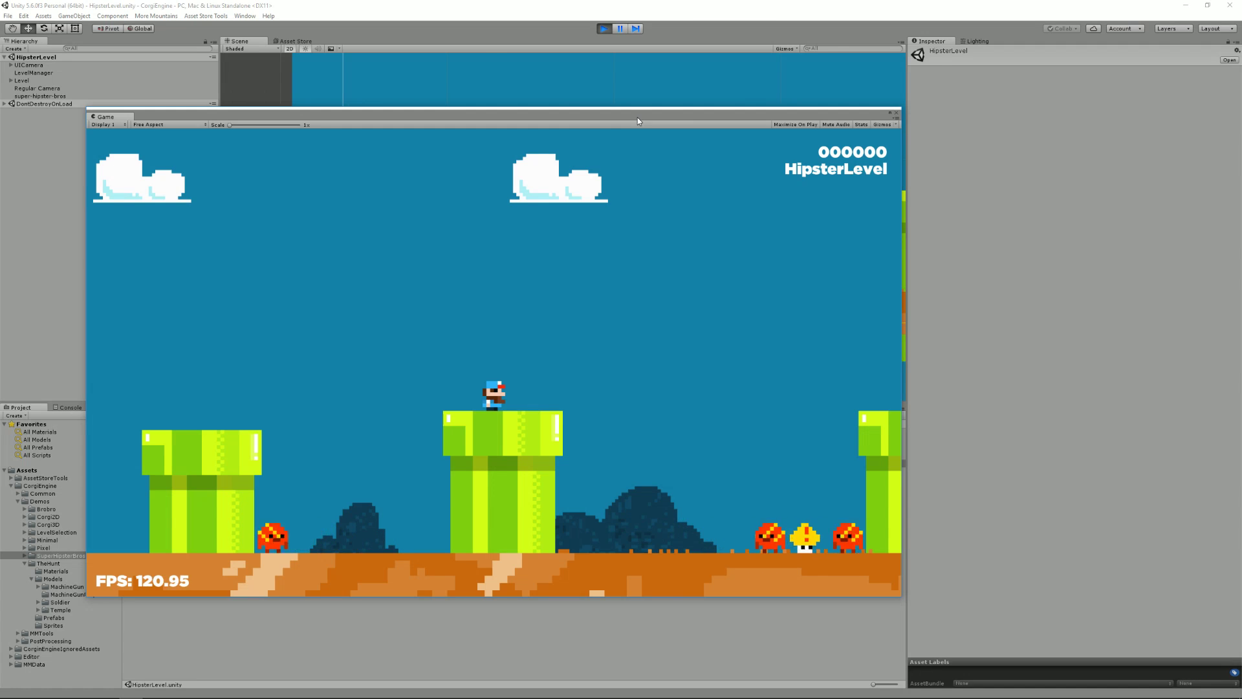
Step: Stop the HipsterLevel play test with Ctrl+P to return to edit mode
key(ctrl+p)
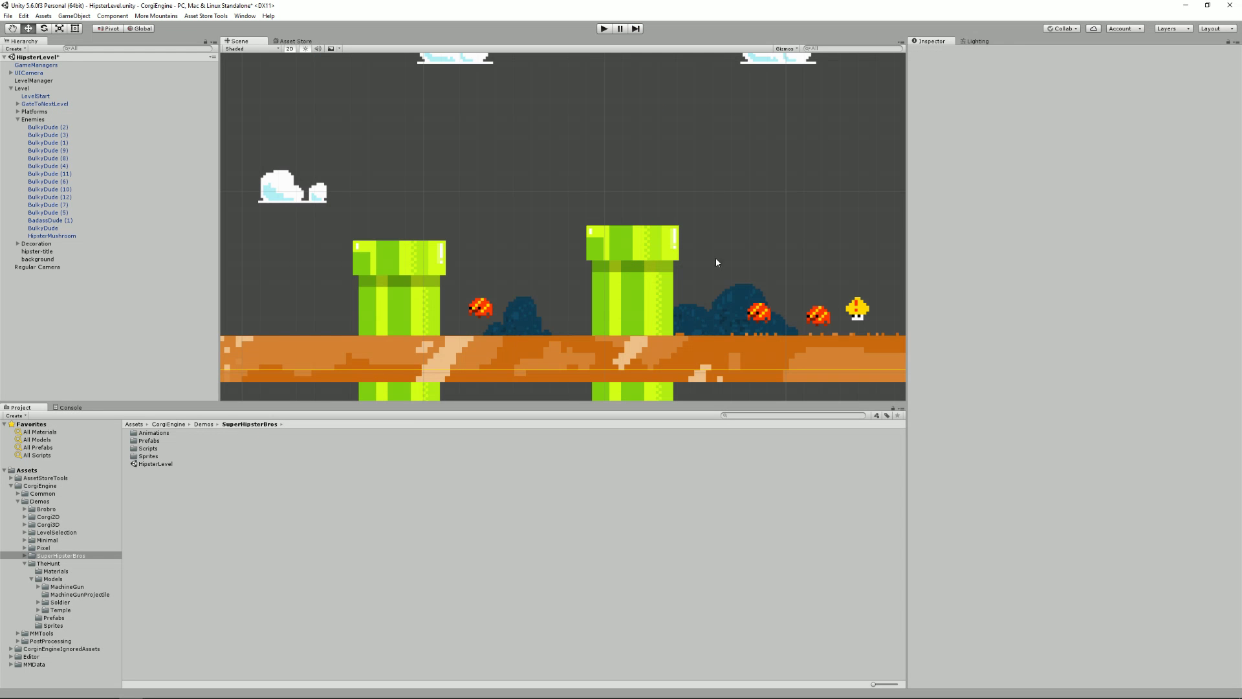
Step: Select BulkyDude (1), keep its Walk Behaviour on Patrol, and begin editing its Walk Speed
click(486, 304)
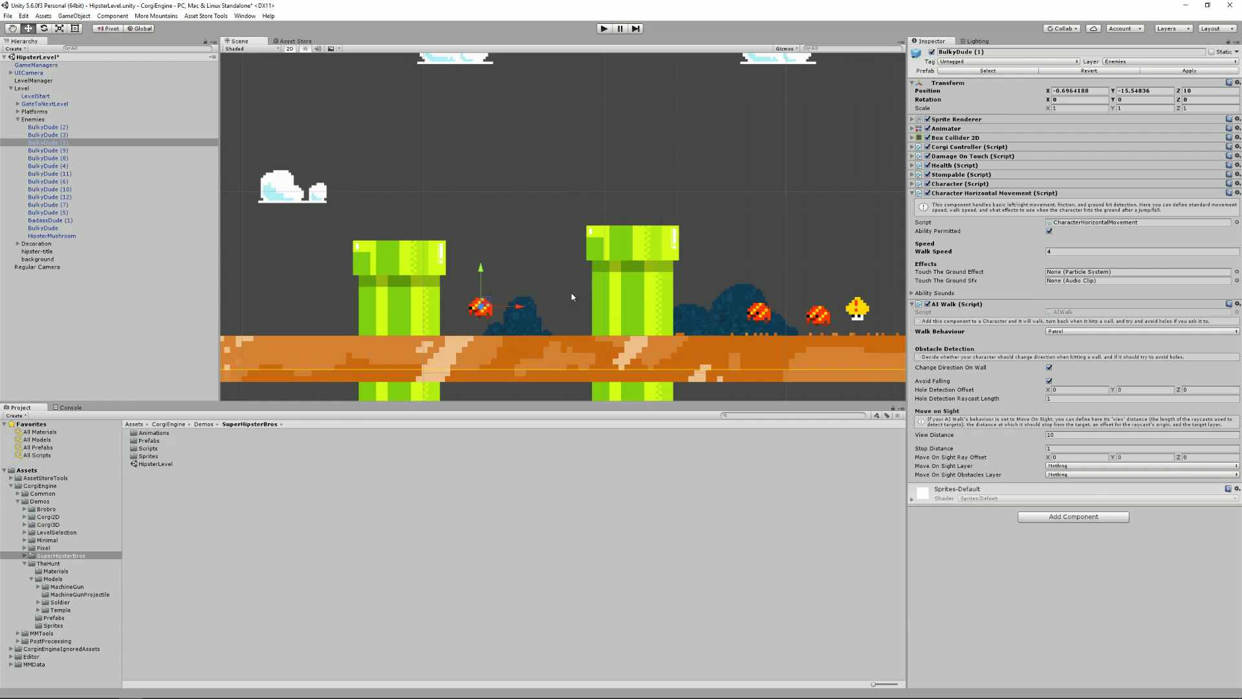
click(1060, 332)
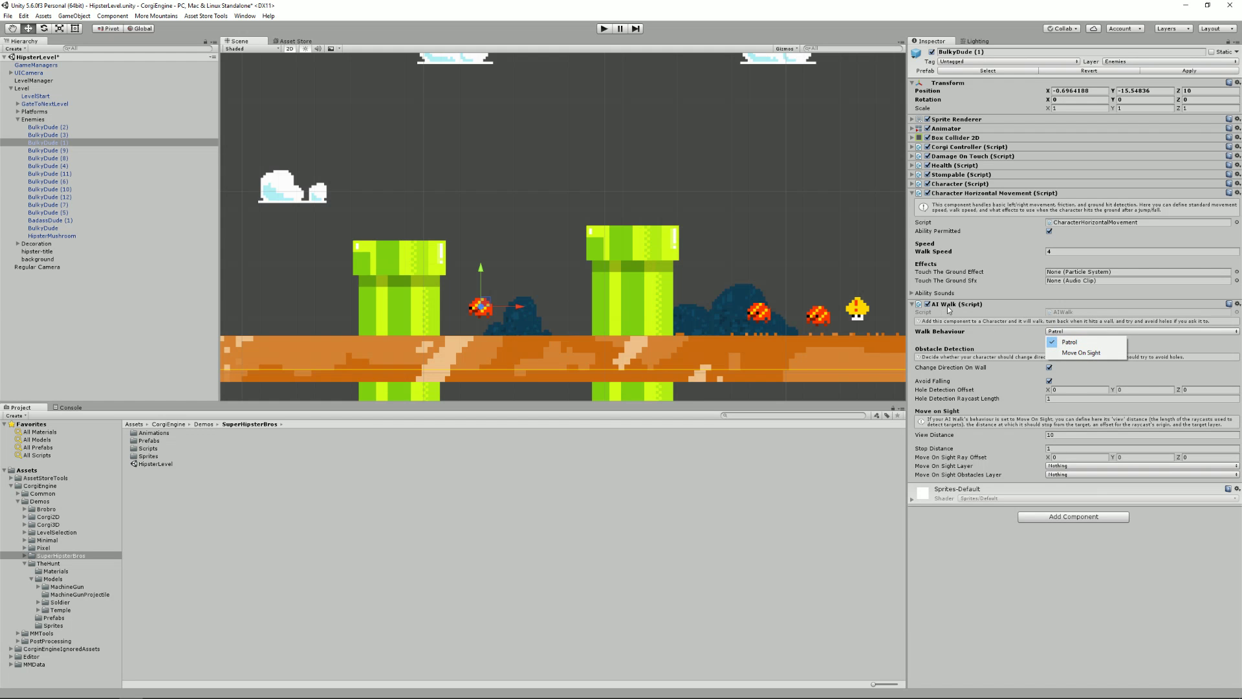
click(1072, 341)
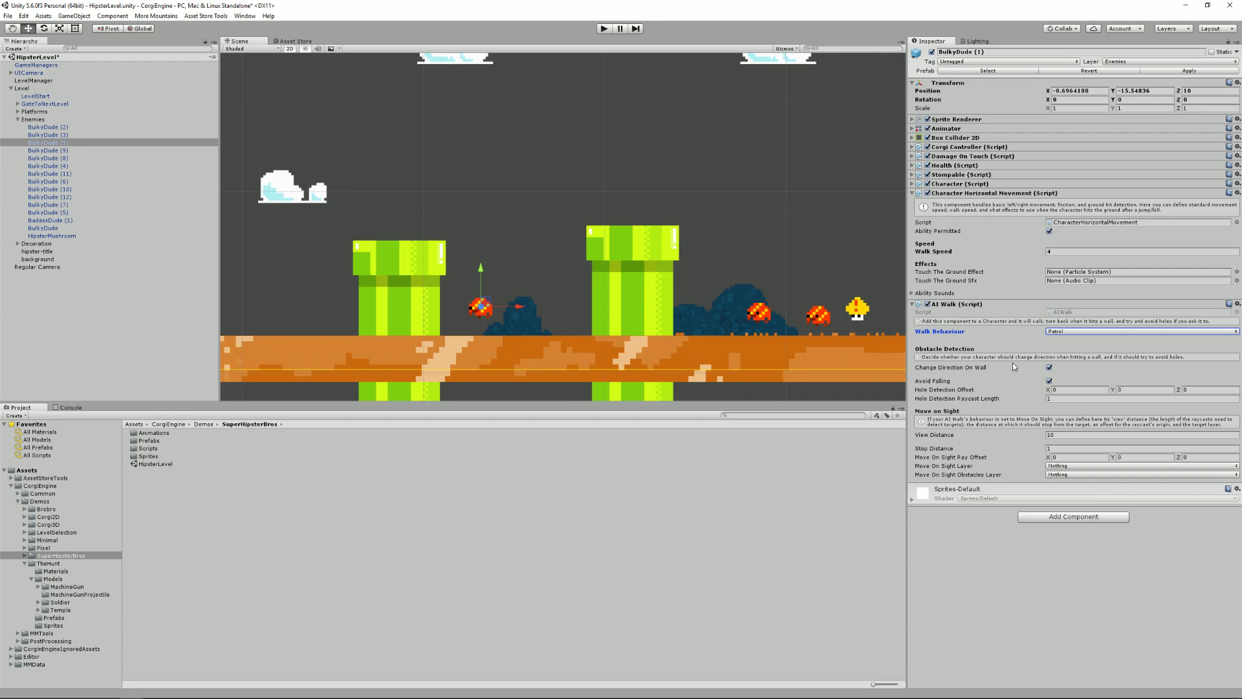
click(1082, 331)
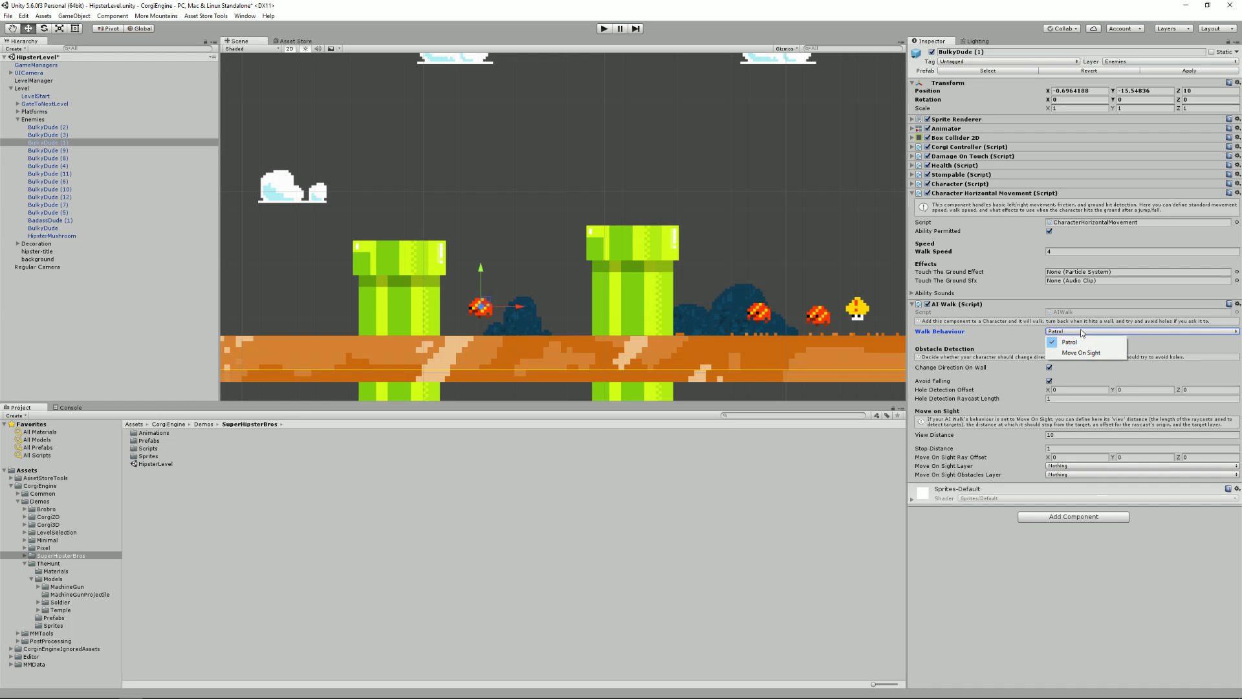
click(1021, 336)
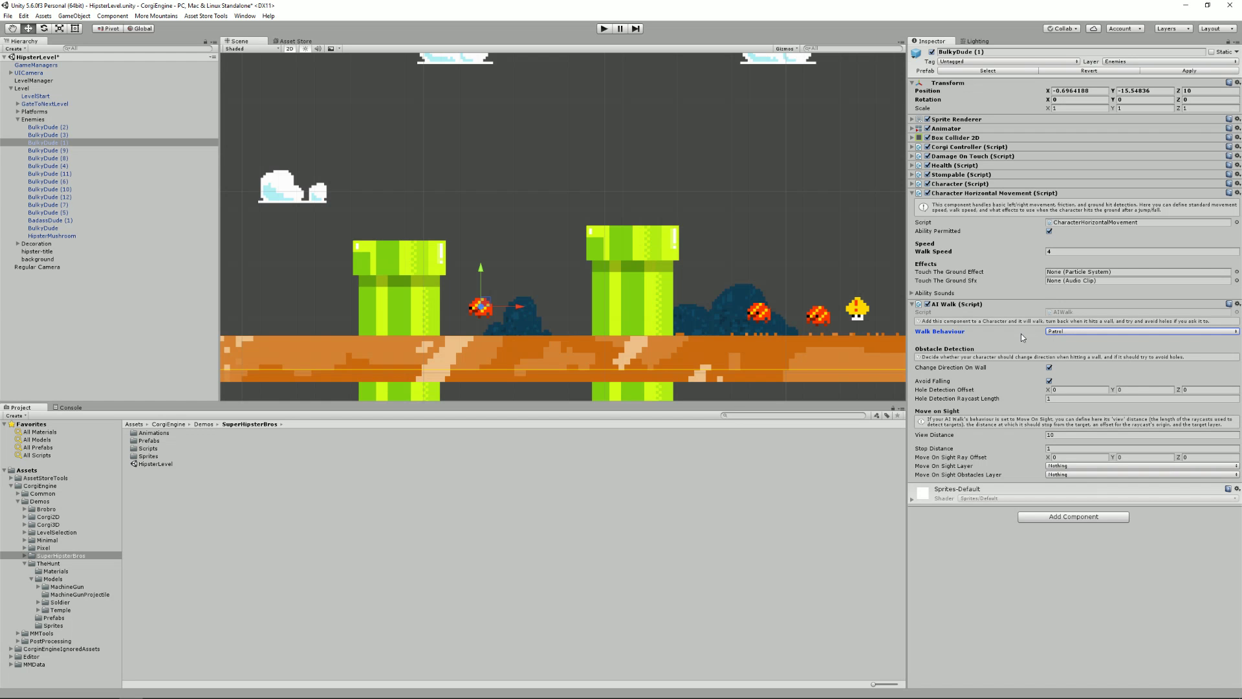
click(1063, 251)
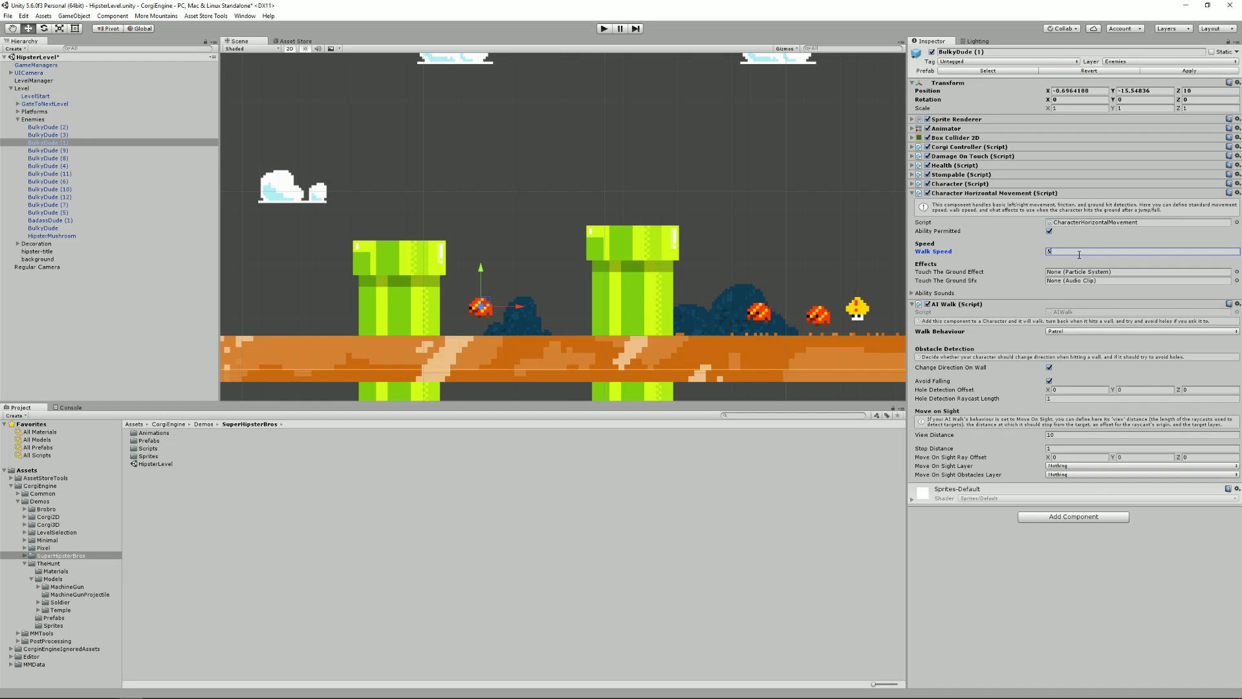
Step: Play-test BulkyDude (1) at Walk Speed 50, then stop and edit the Walk Speed back
click(602, 29)
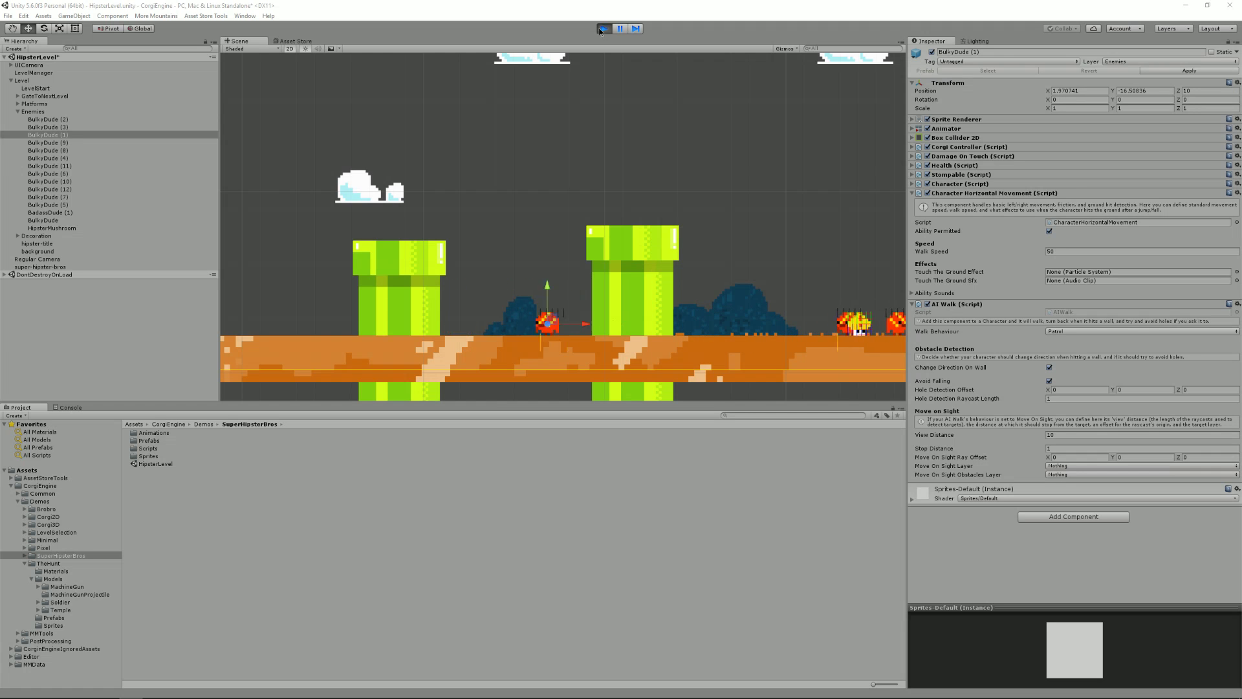
click(602, 29)
click(1065, 251)
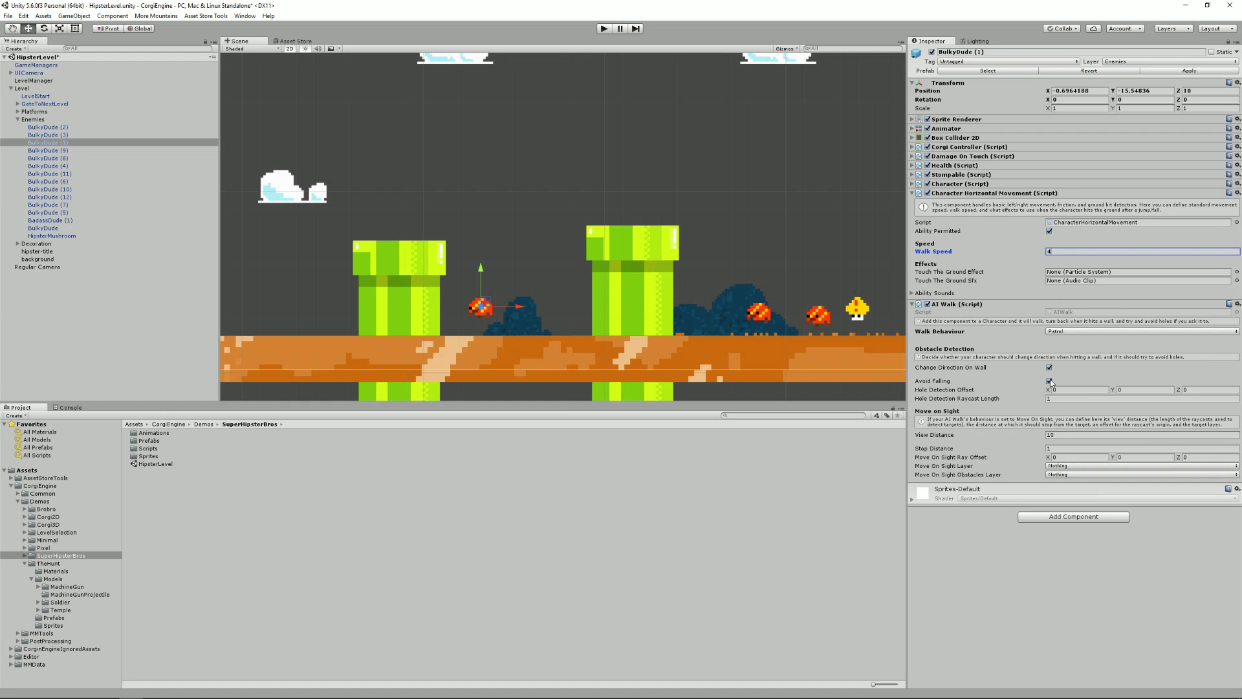
Step: Move BulkyDude (1) above the right pipe and play-test how it moves
drag(487, 303, 648, 189)
click(604, 28)
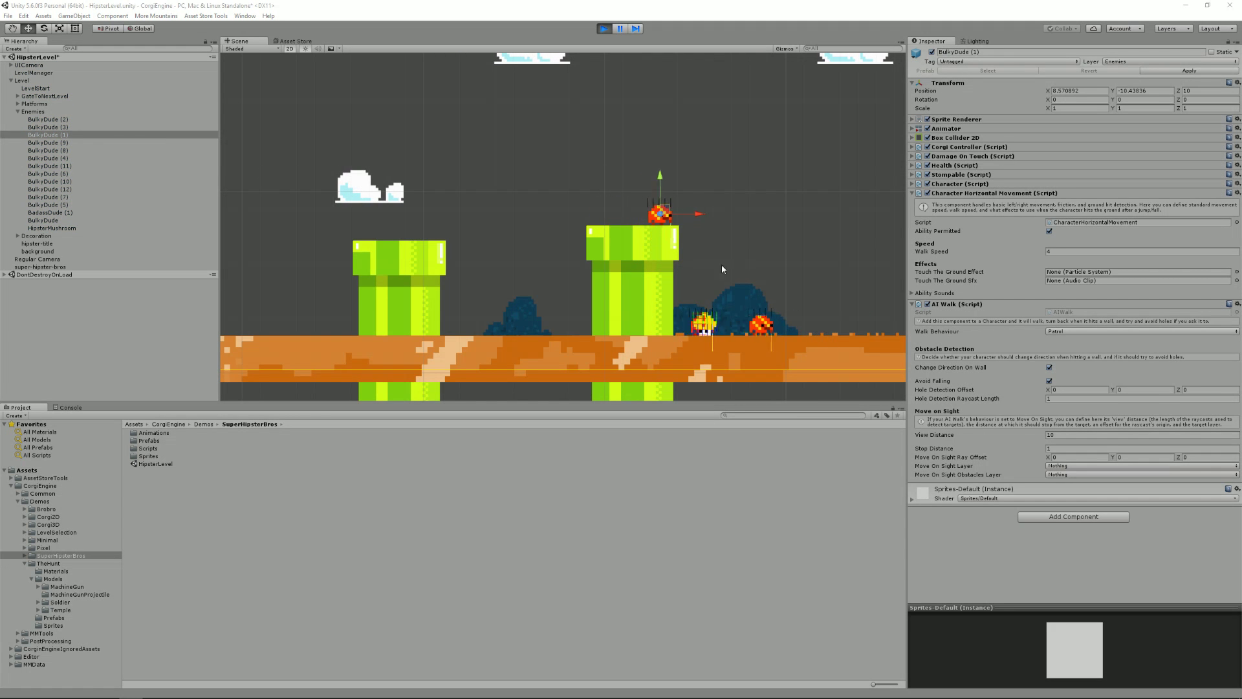
click(604, 28)
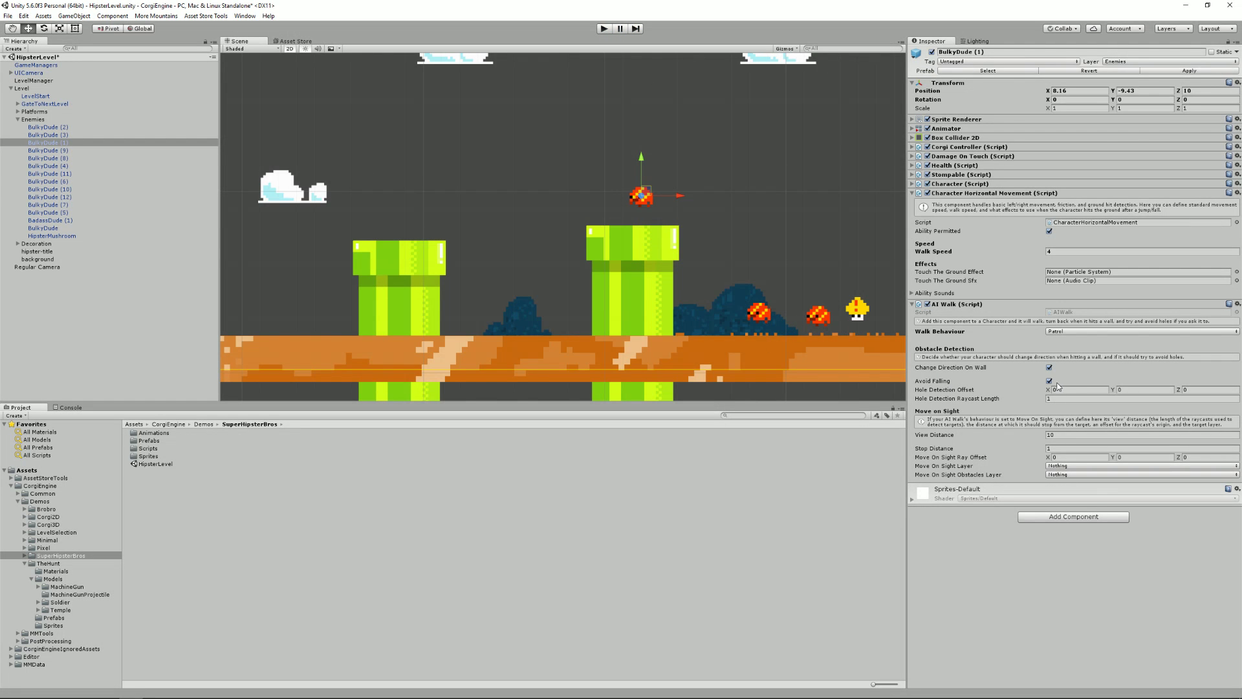
Step: Turn off Avoid Falling for BulkyDude (1) and play-test the falling behaviour
click(1049, 381)
click(604, 29)
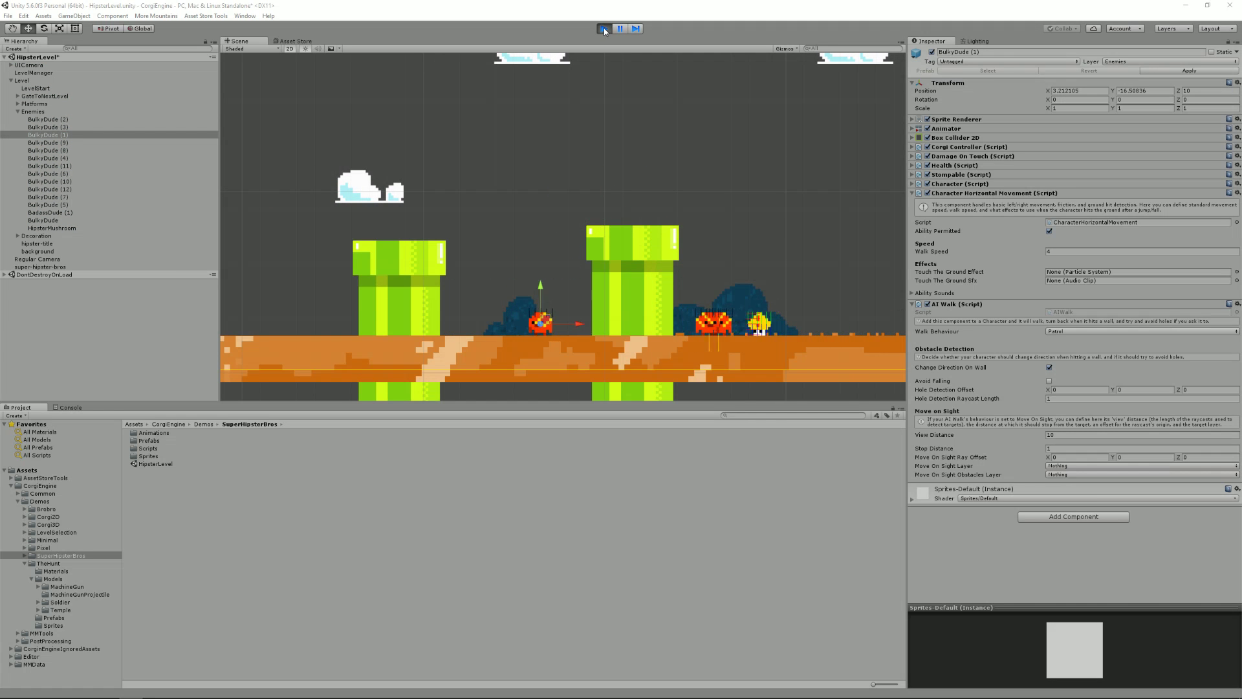
click(604, 29)
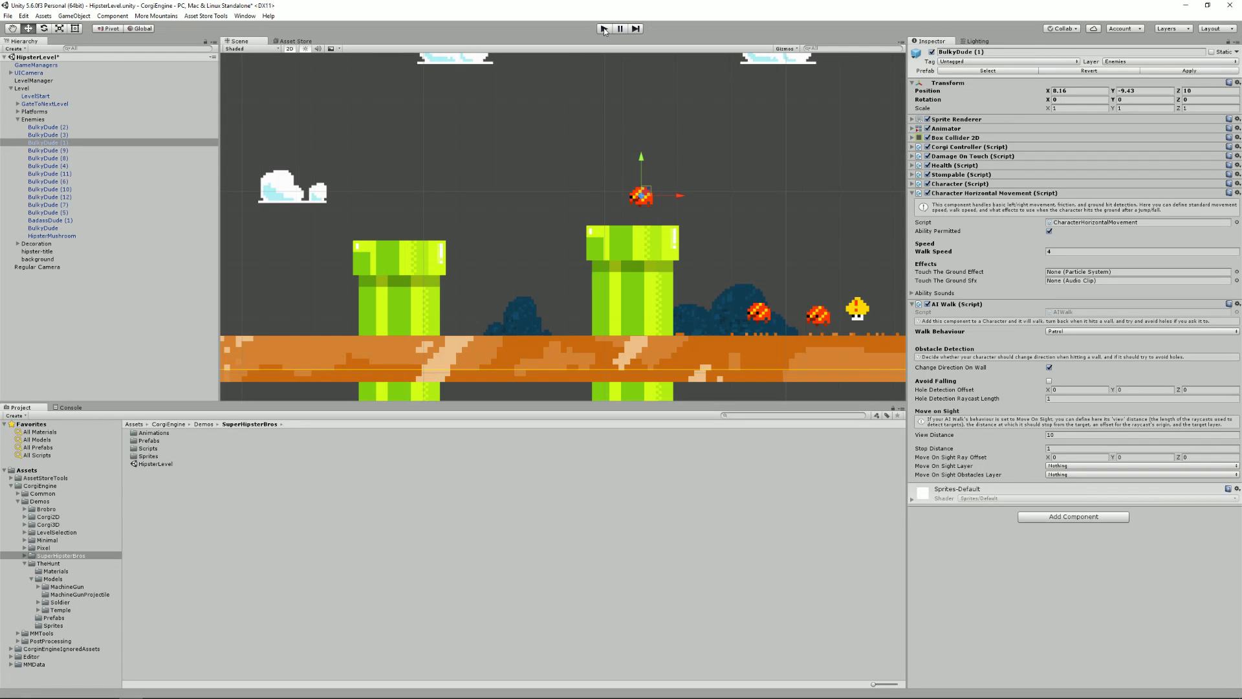
Step: Re-enable Avoid Falling and test the grounded enemy with Change Direction On Wall off, then restore it
click(1049, 381)
click(1049, 367)
drag(647, 191, 528, 311)
click(604, 28)
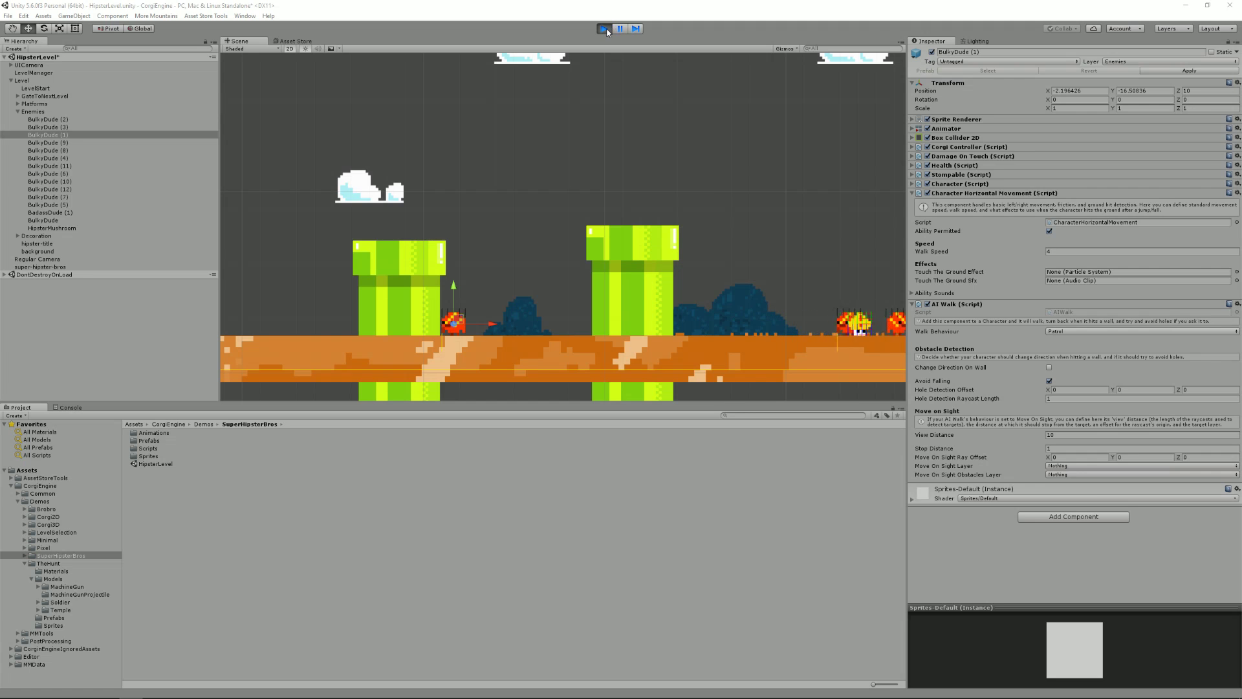
click(604, 28)
click(1050, 369)
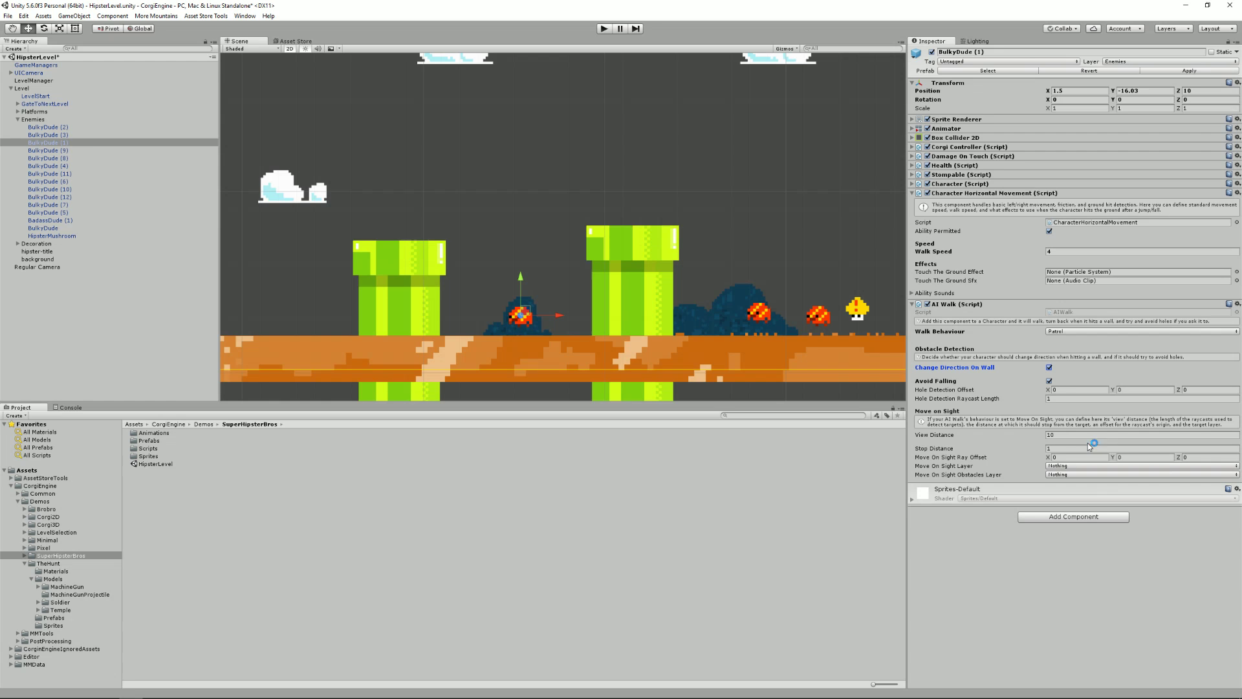
click(1056, 434)
Step: Place BulkyDude (1) just left of the tall pipe and set Walk Behaviour to Move On Sight
middle_drag(477, 314, 788, 305)
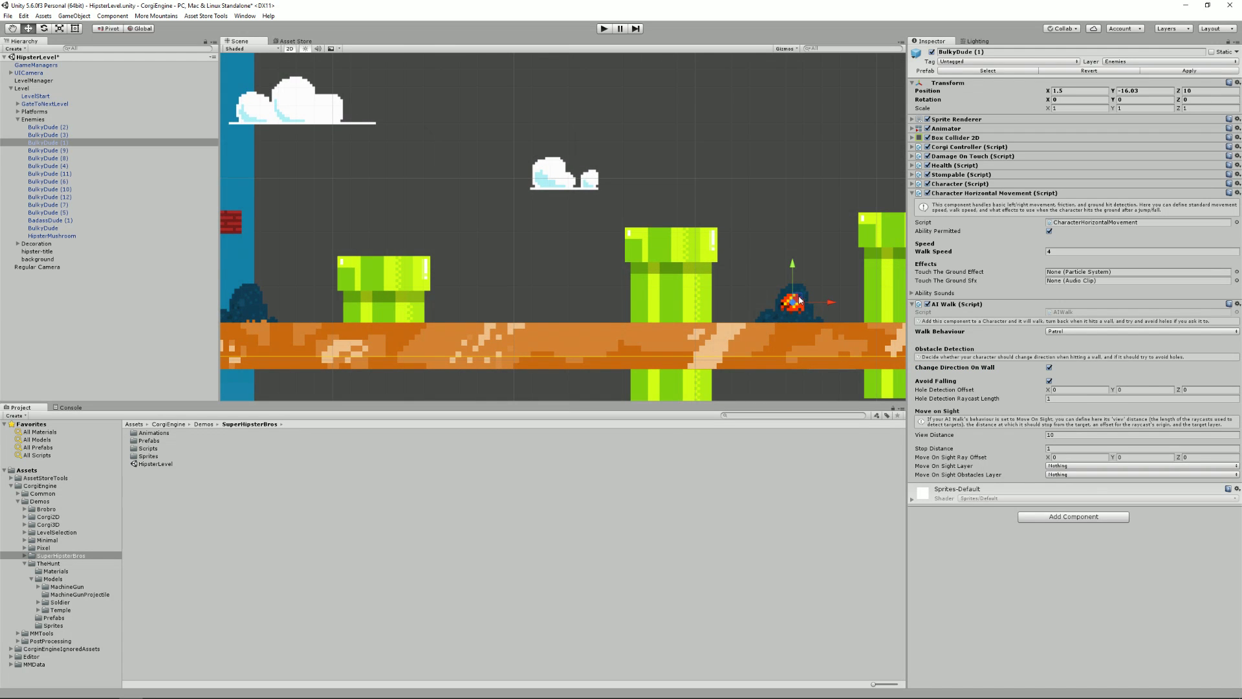
drag(799, 299, 612, 302)
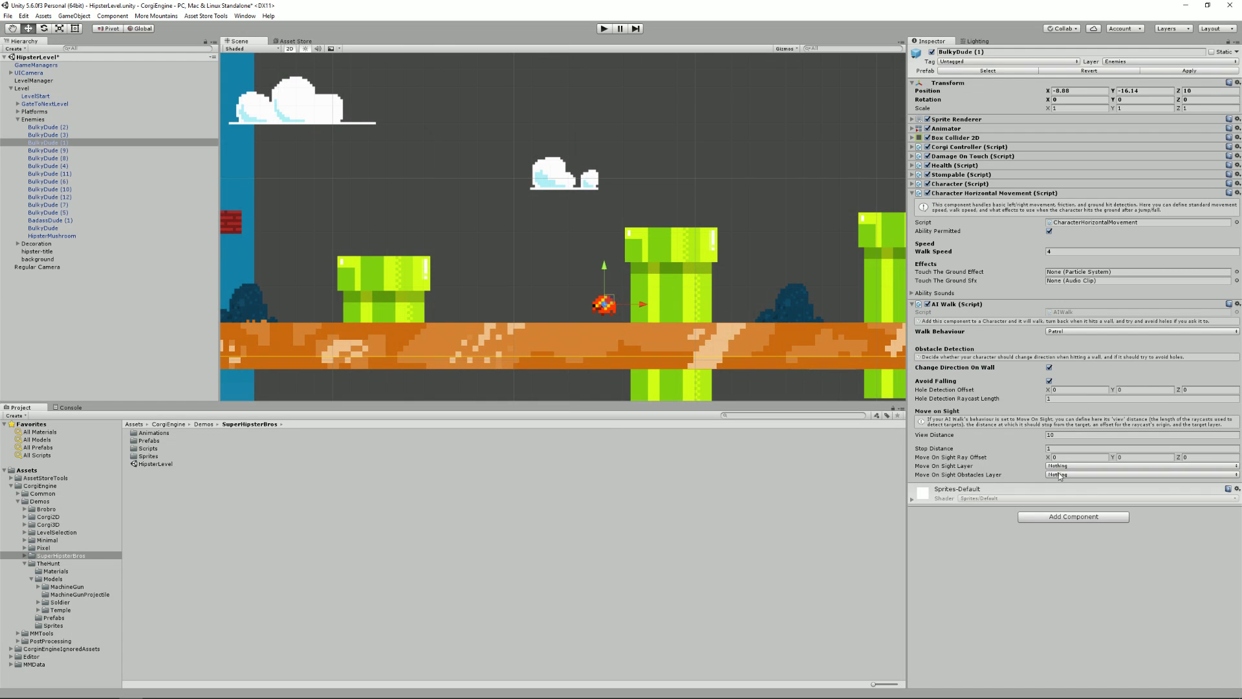
click(1074, 330)
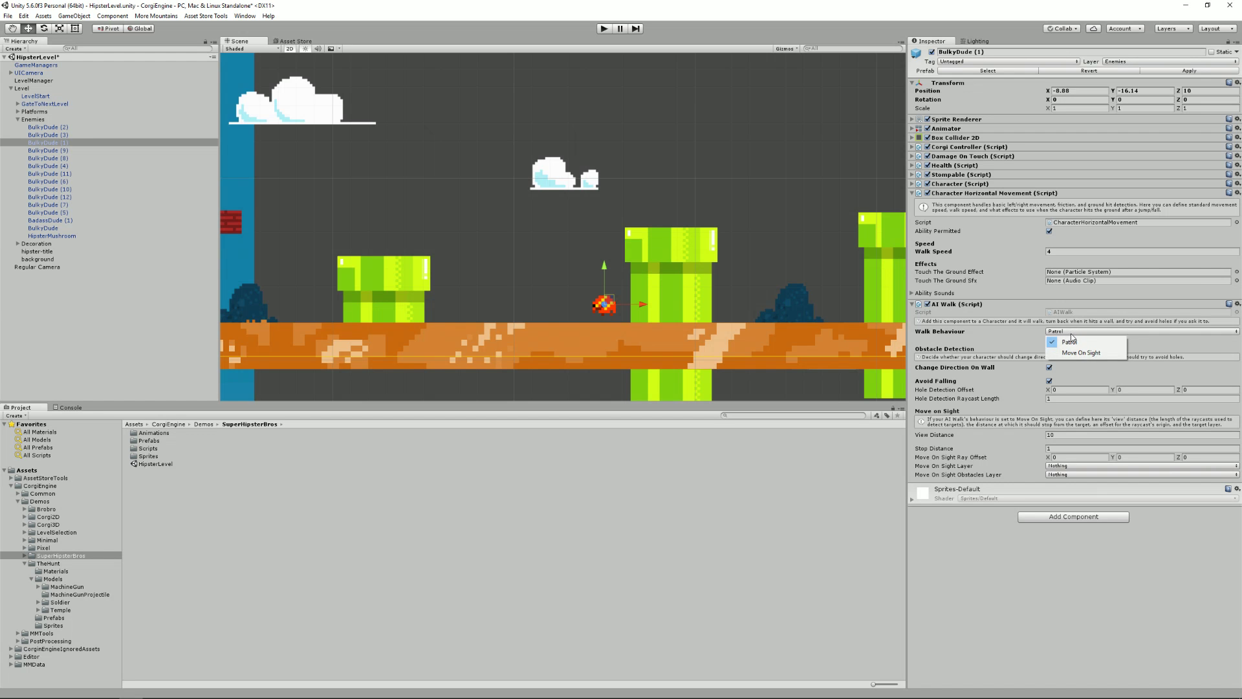
click(1073, 353)
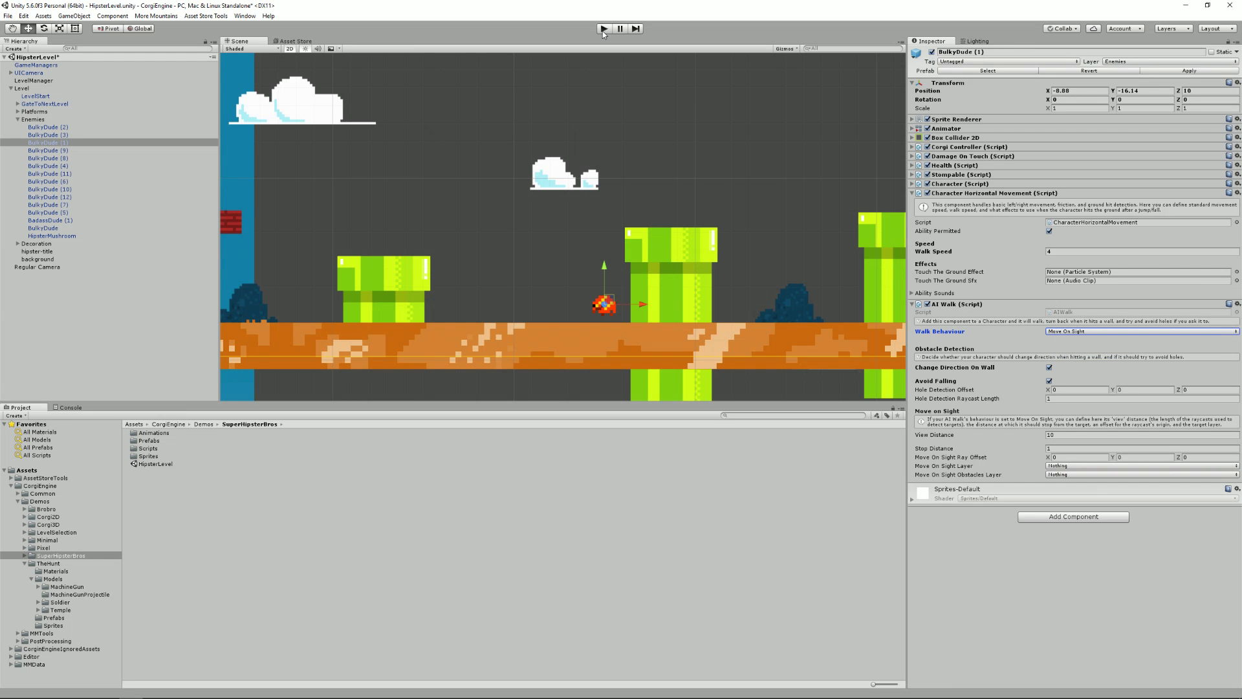
Step: Set the Move On Sight layer to Player only and the obstacle layer to Platforms
click(1072, 467)
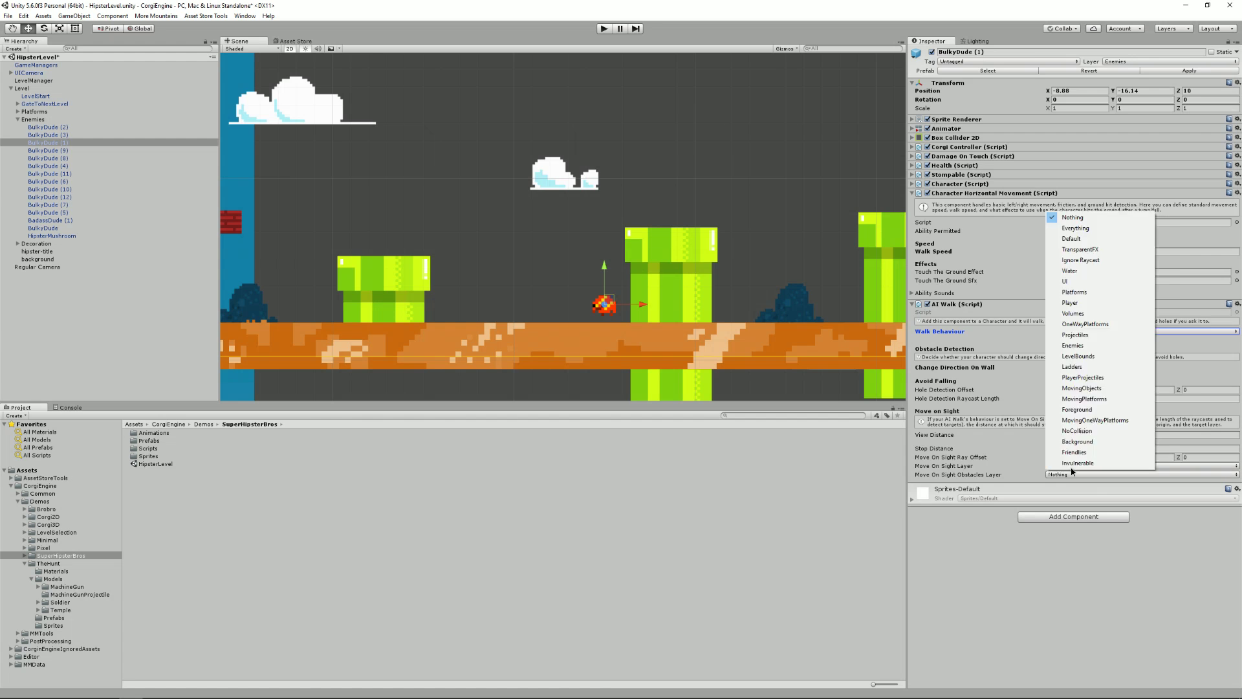
click(1073, 463)
click(1072, 466)
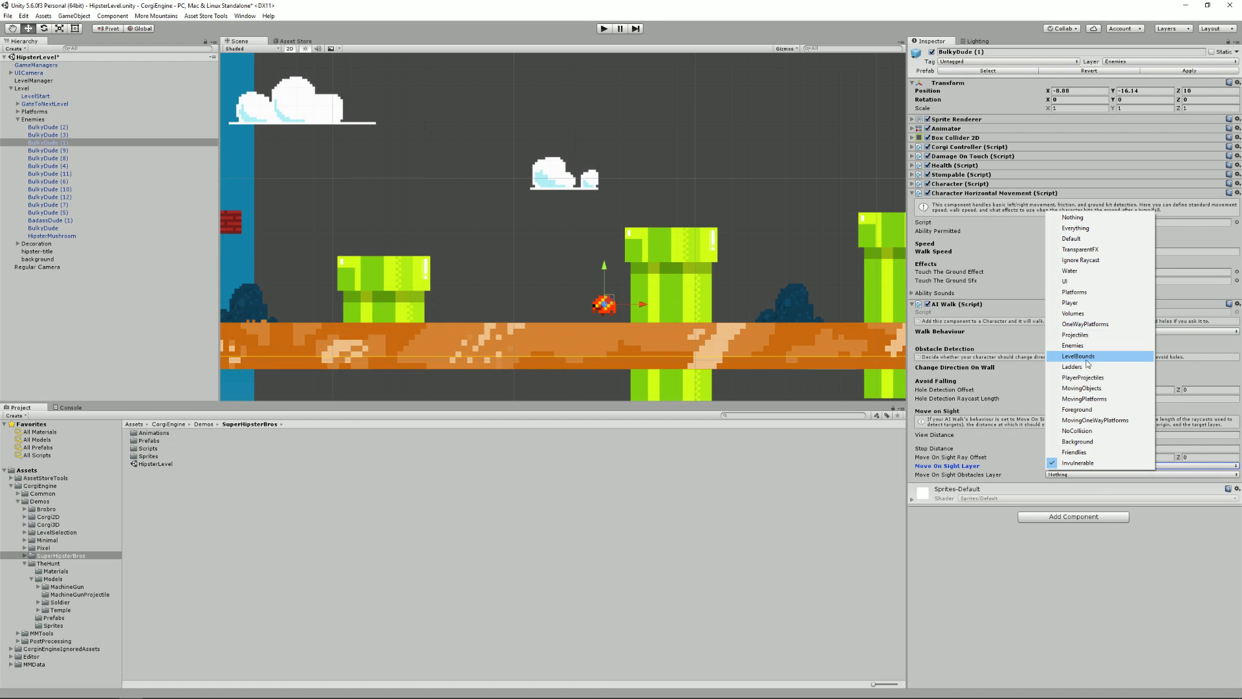
click(1085, 304)
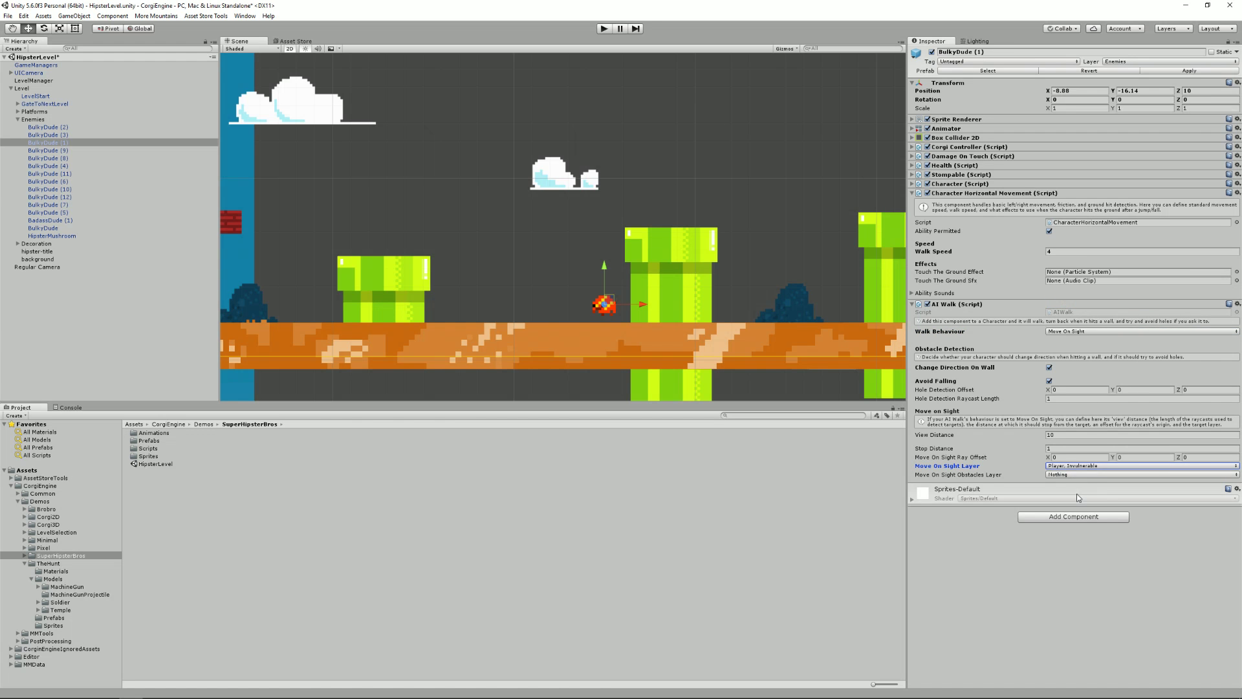
click(1078, 465)
click(1077, 460)
click(1066, 475)
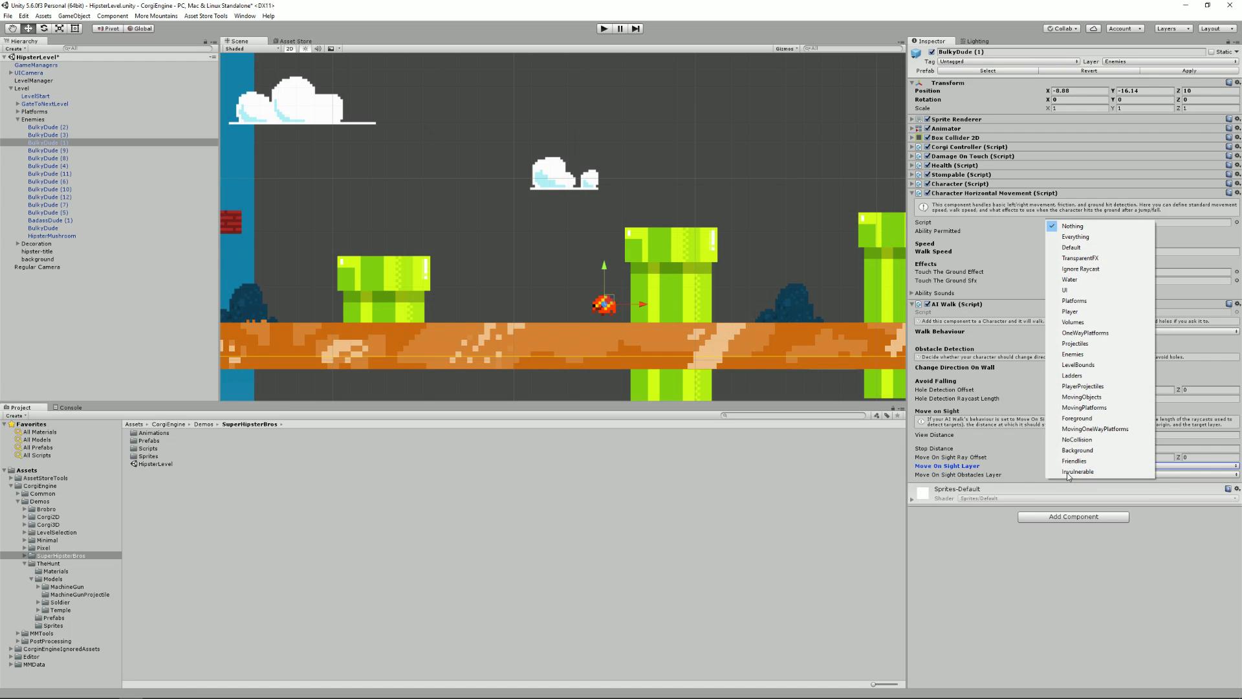
click(1086, 301)
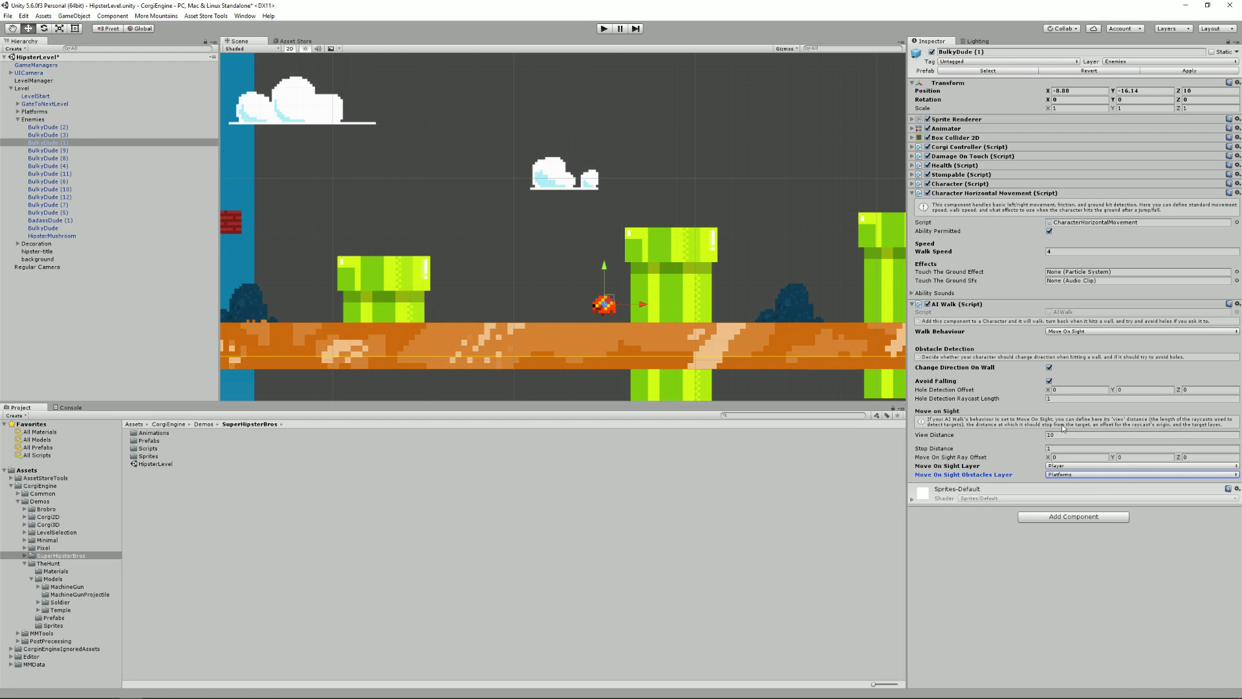
Step: Play-test the enemy chasing the player, then set the sight ray offset to X -1.56, Y -0.47
click(604, 28)
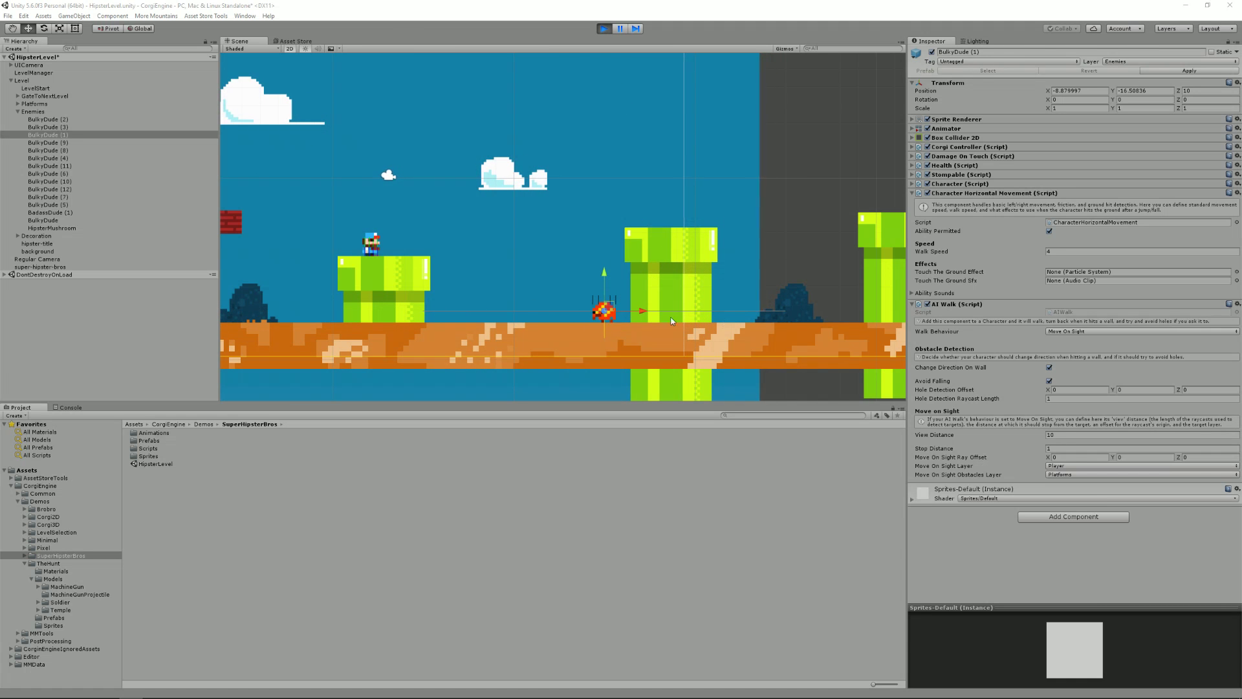
key(Right)
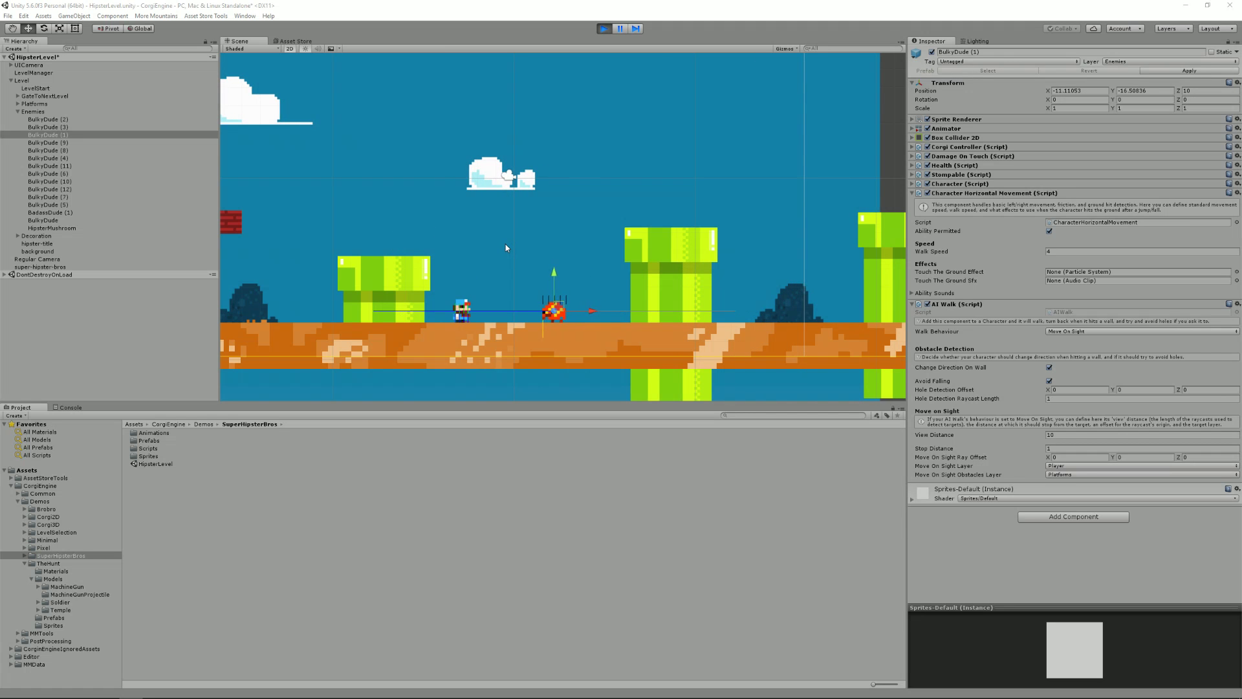
key(space)
key(space)
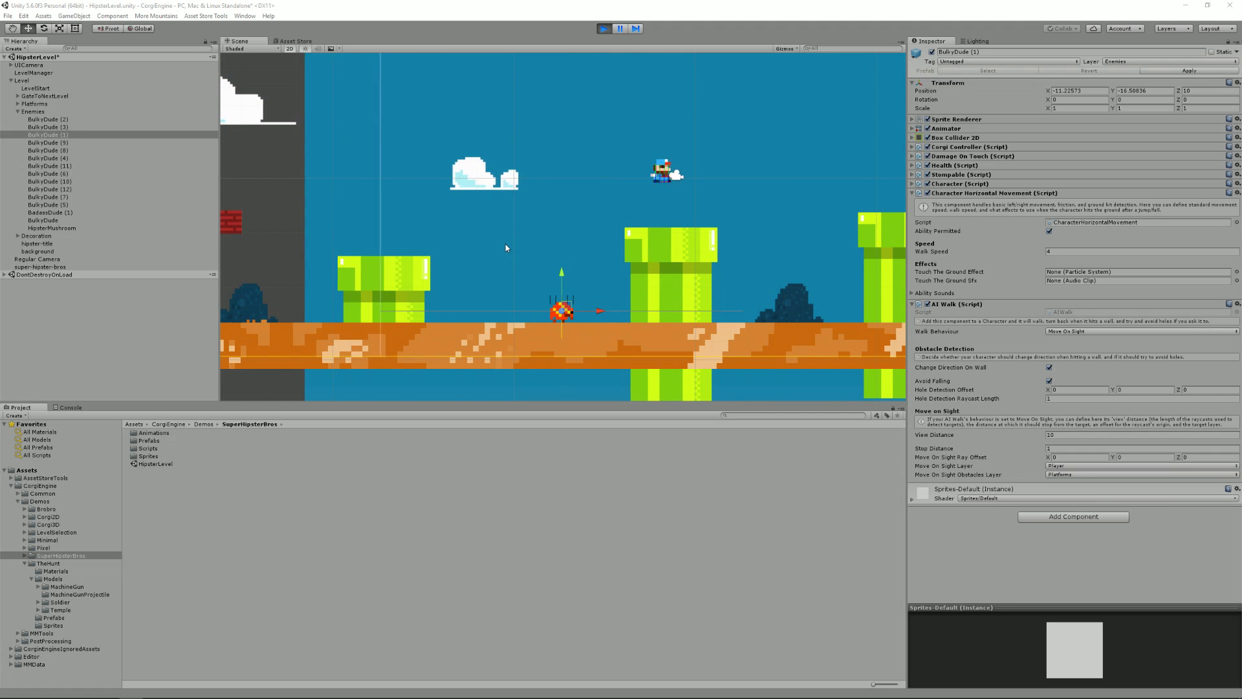
key(Left)
key(space)
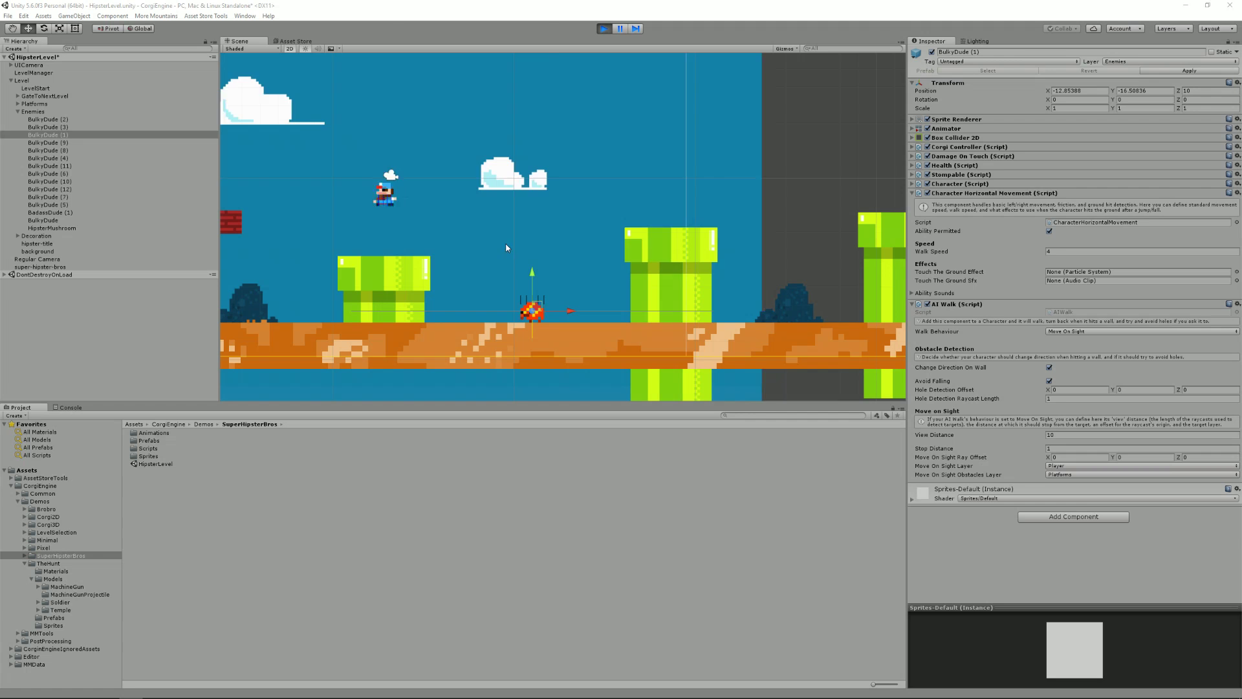
click(1112, 459)
drag(1112, 458, 1022, 458)
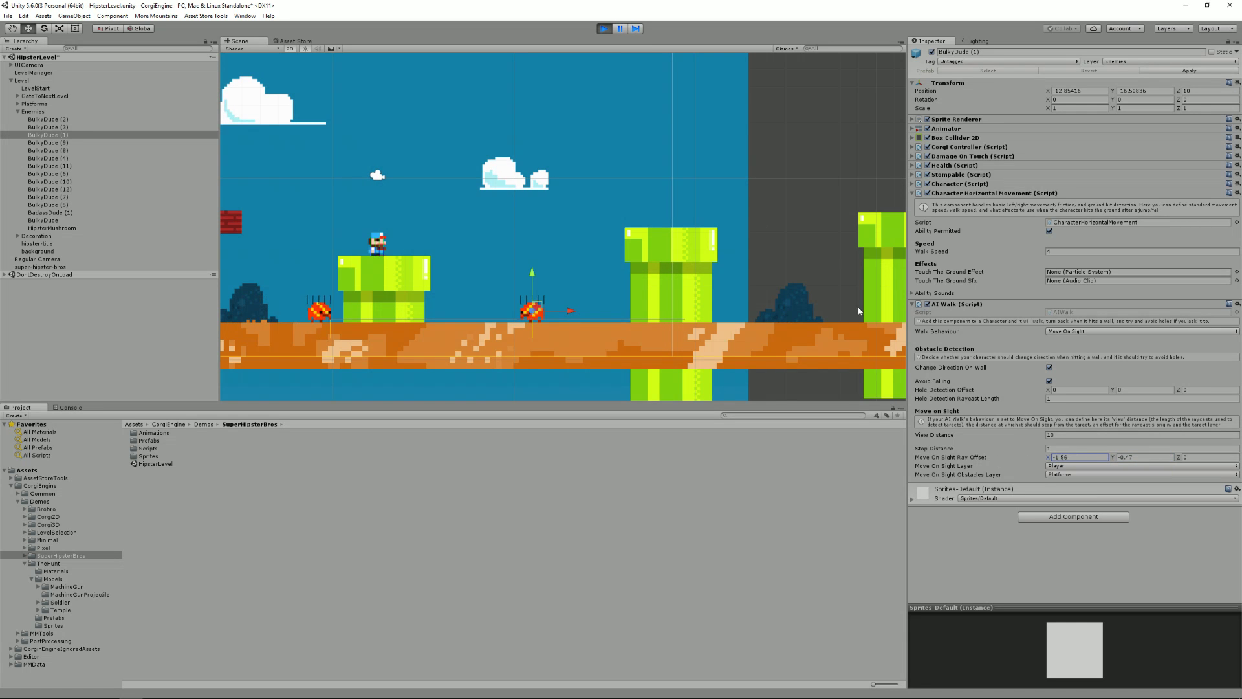
Step: Stop the test and open the Corgi2D Lava demo scene without saving the old scene
click(603, 29)
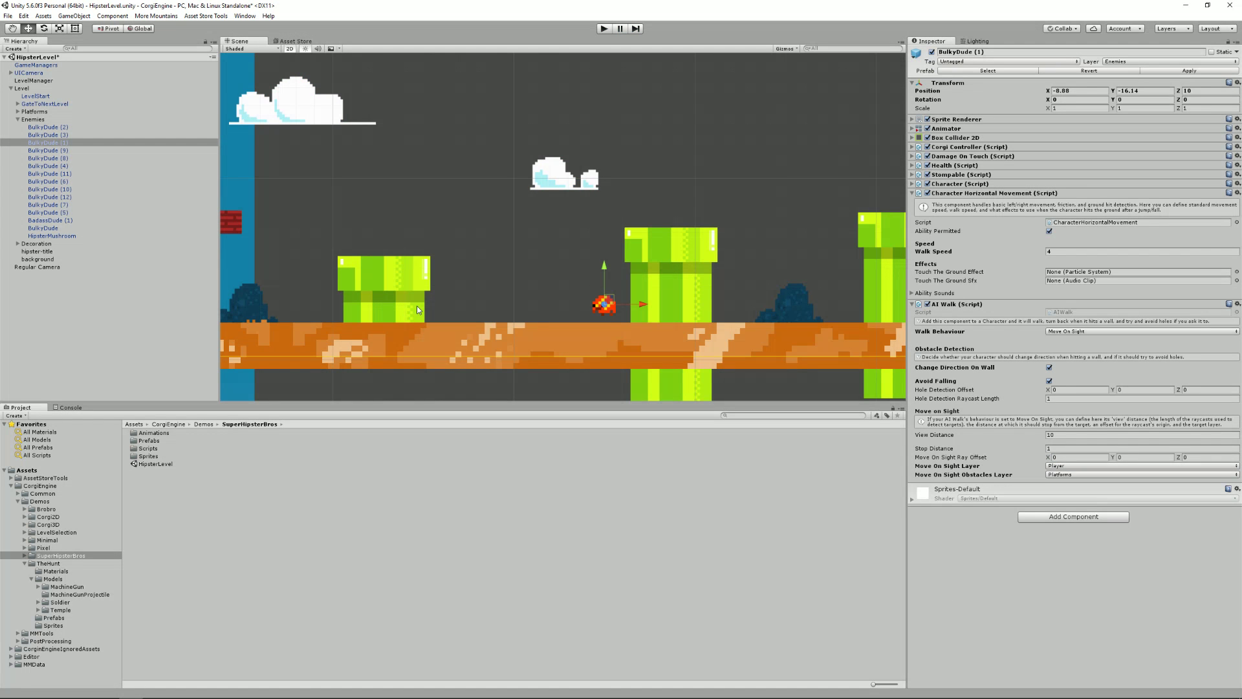
click(49, 517)
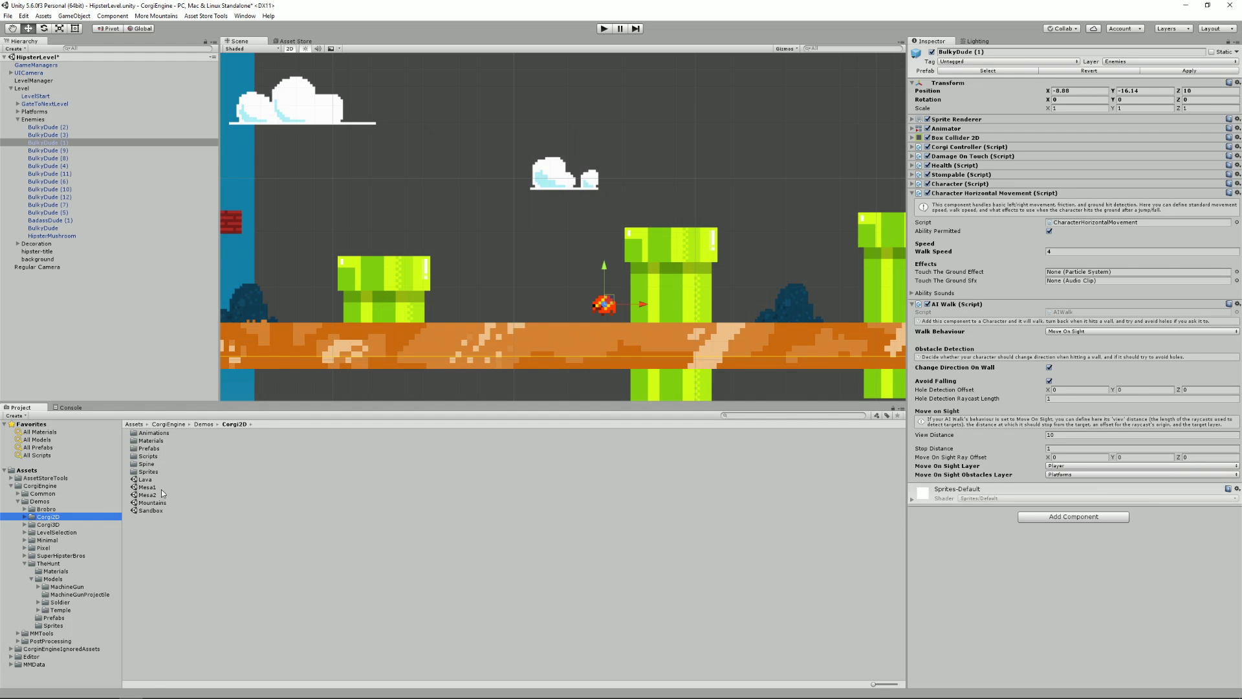
double_click(148, 480)
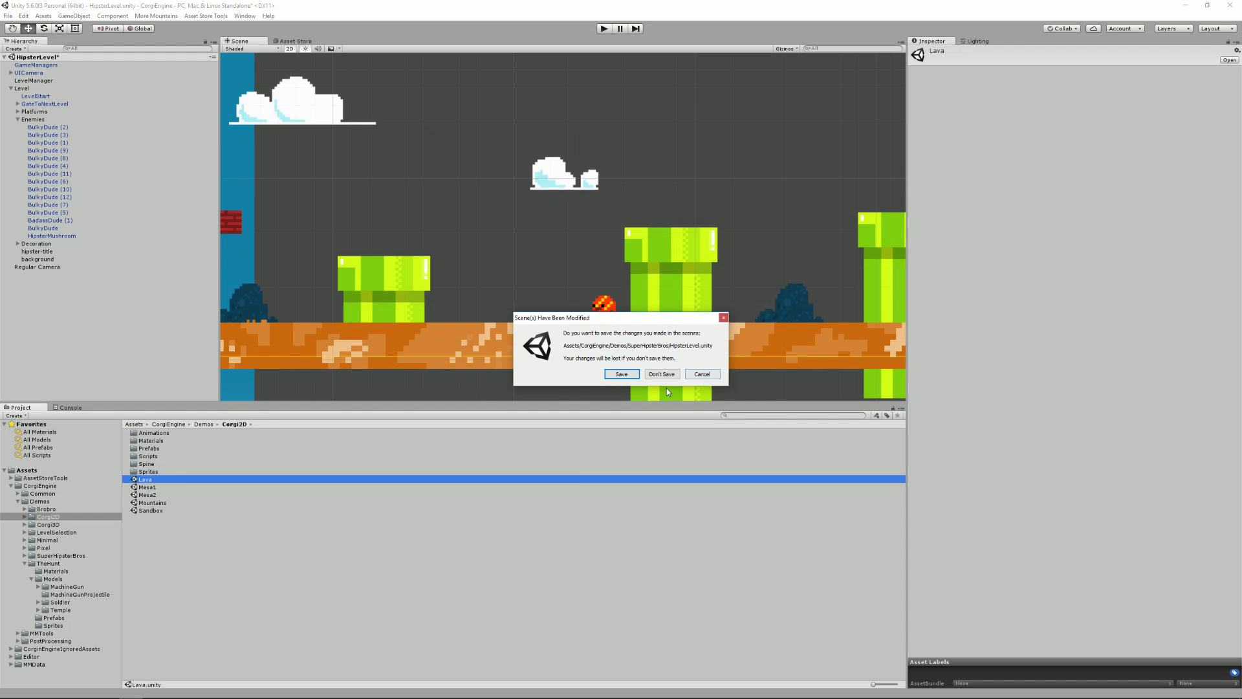
click(662, 374)
Step: Frame the lava level, select the blueRobot enemy, and run the game
scroll(646, 275, down, 5)
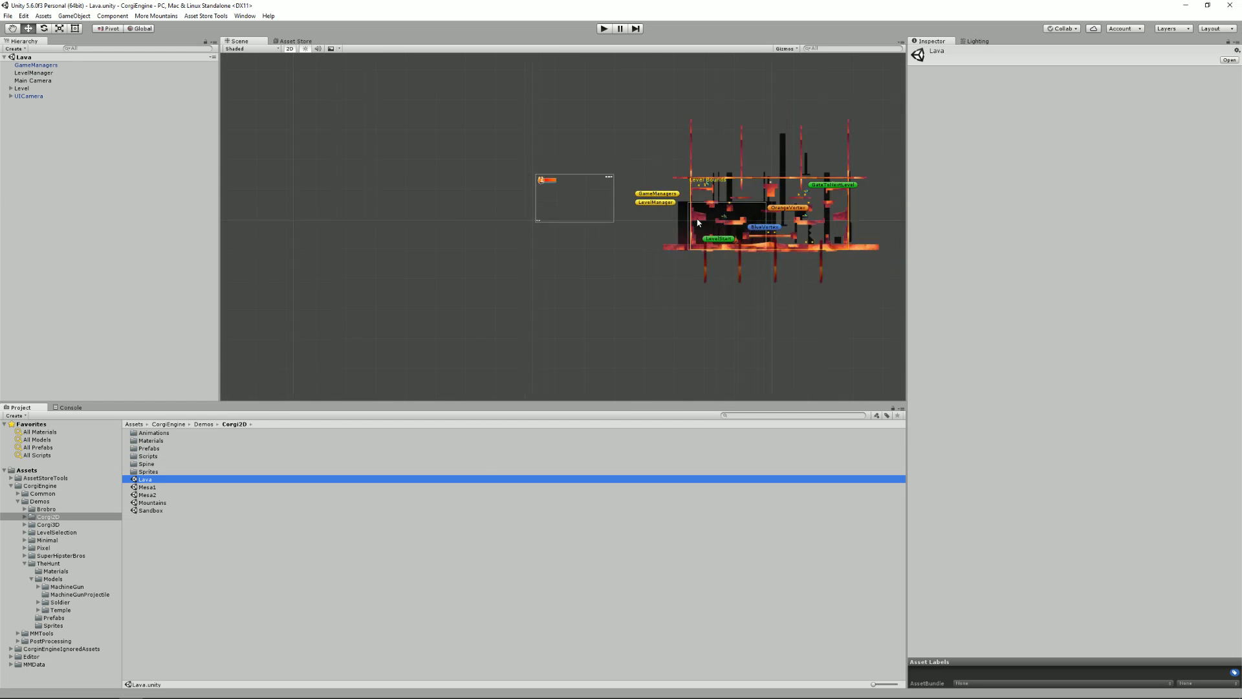
middle_drag(698, 223, 567, 302)
scroll(583, 306, up, 5)
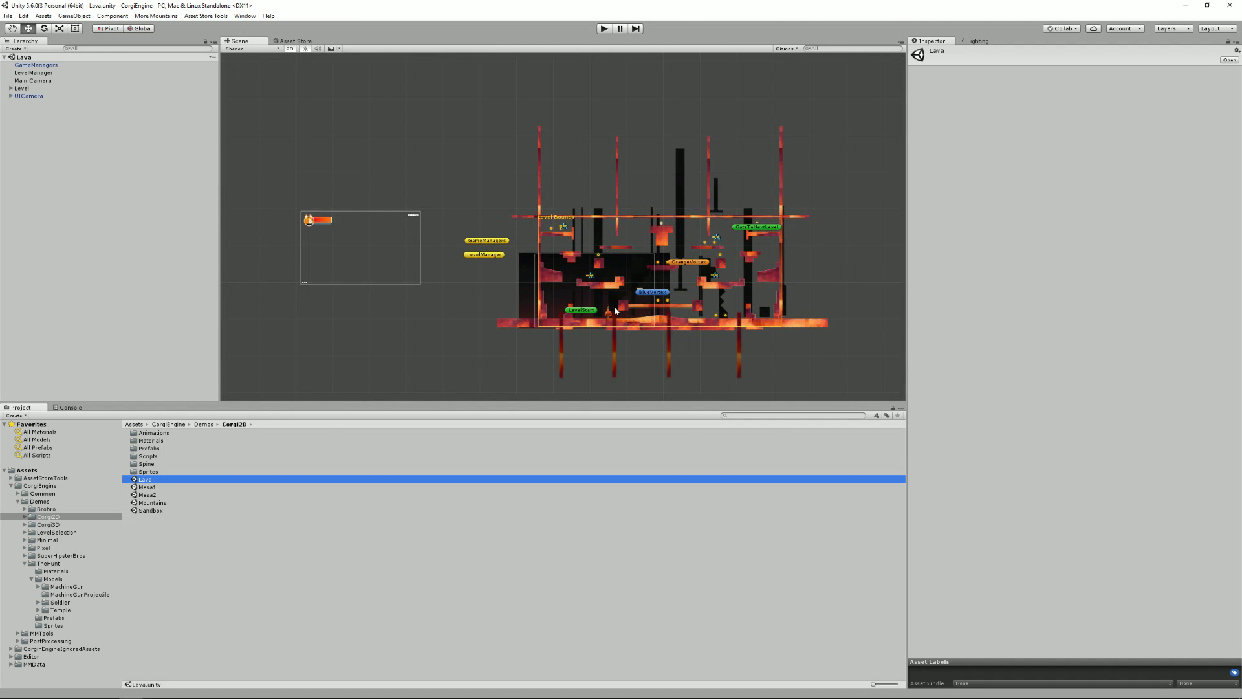
scroll(615, 308, up, 8)
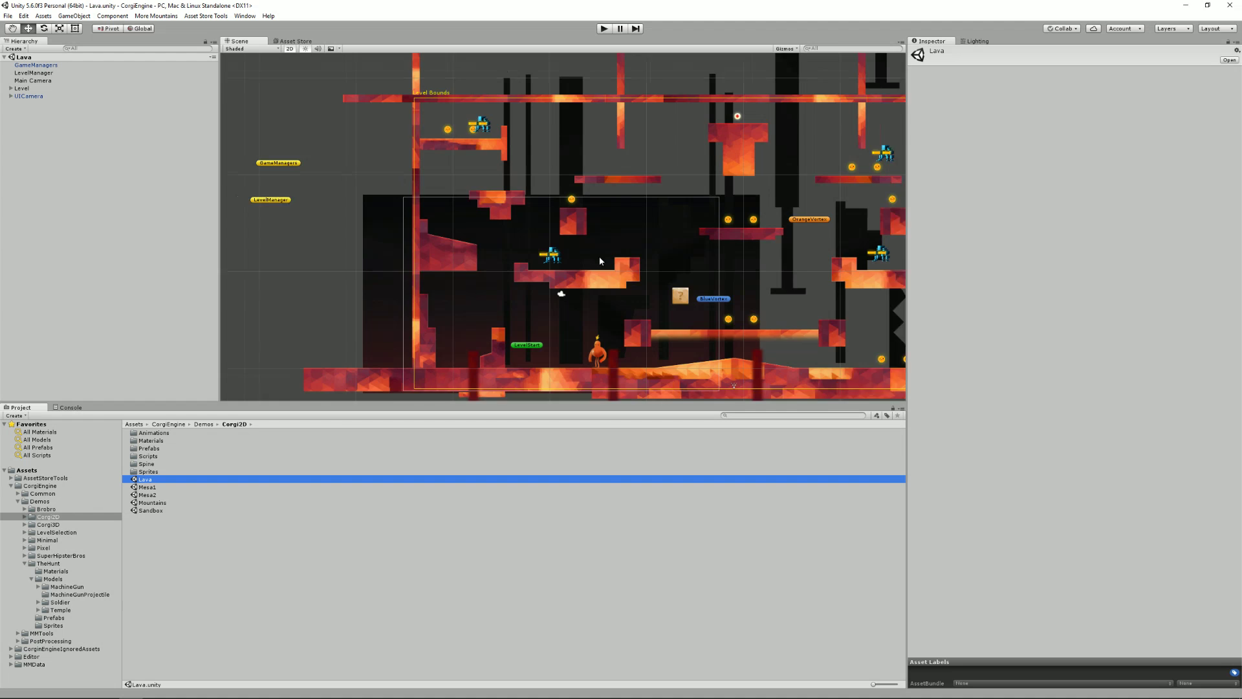
middle_drag(601, 262, 508, 191)
click(494, 196)
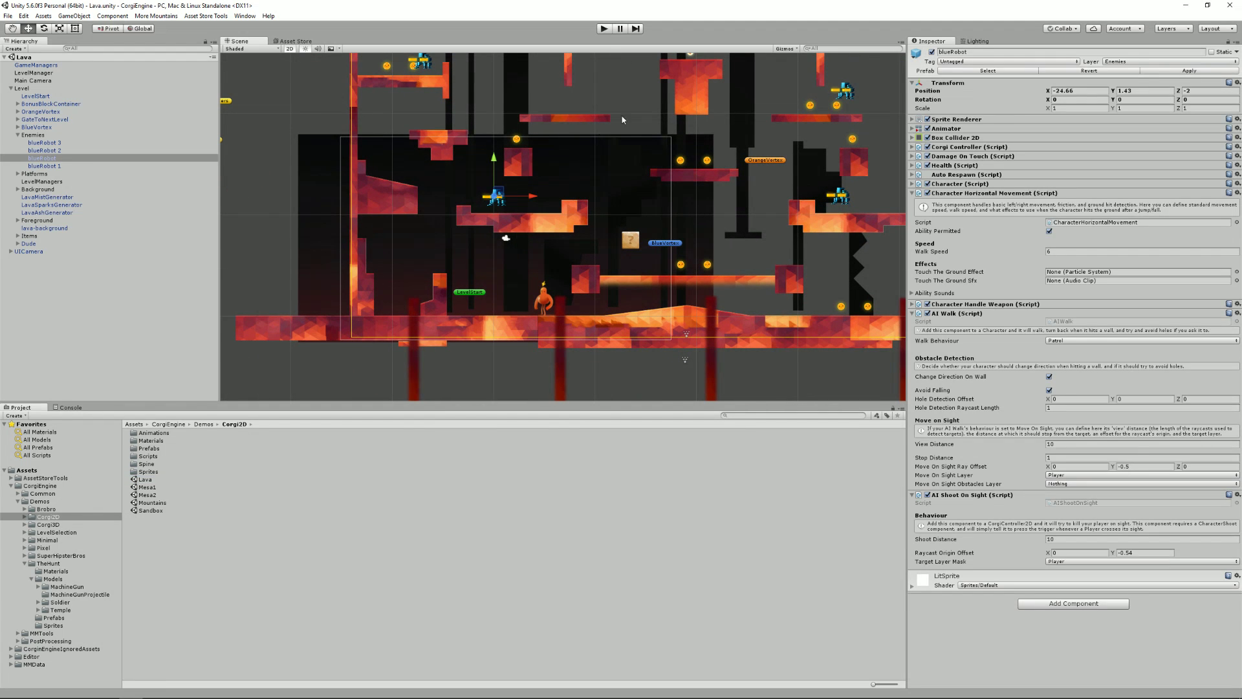
click(602, 29)
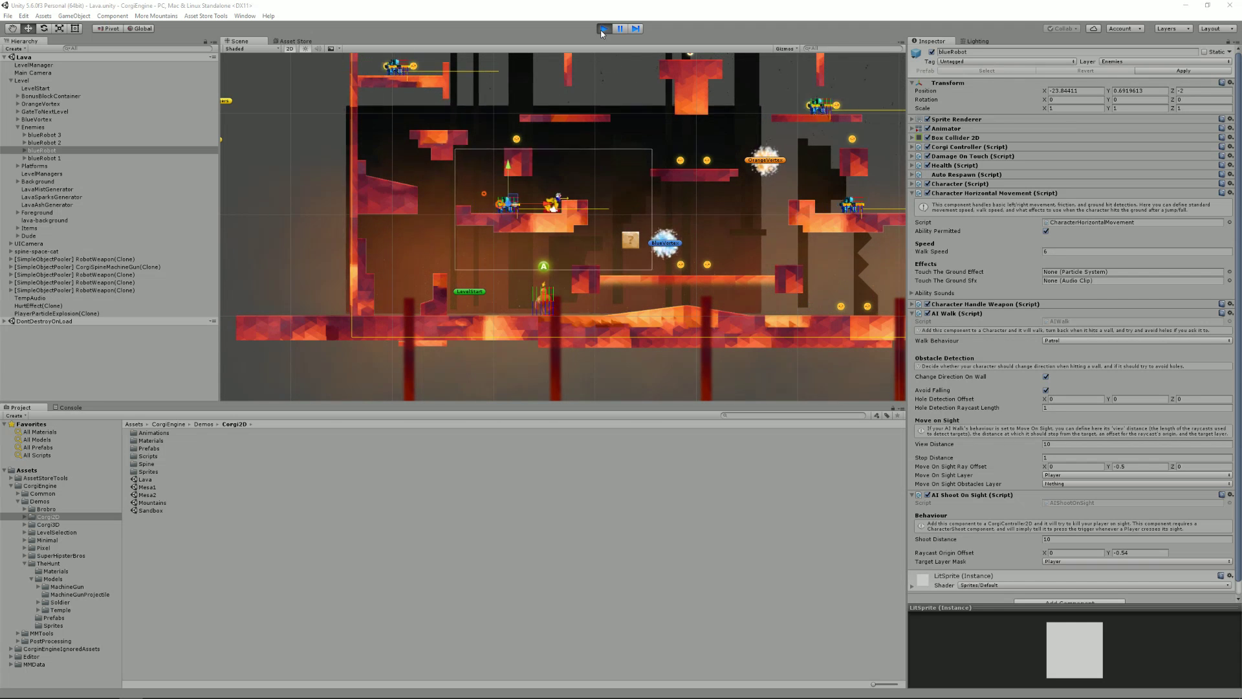
scroll(479, 167, up, 4)
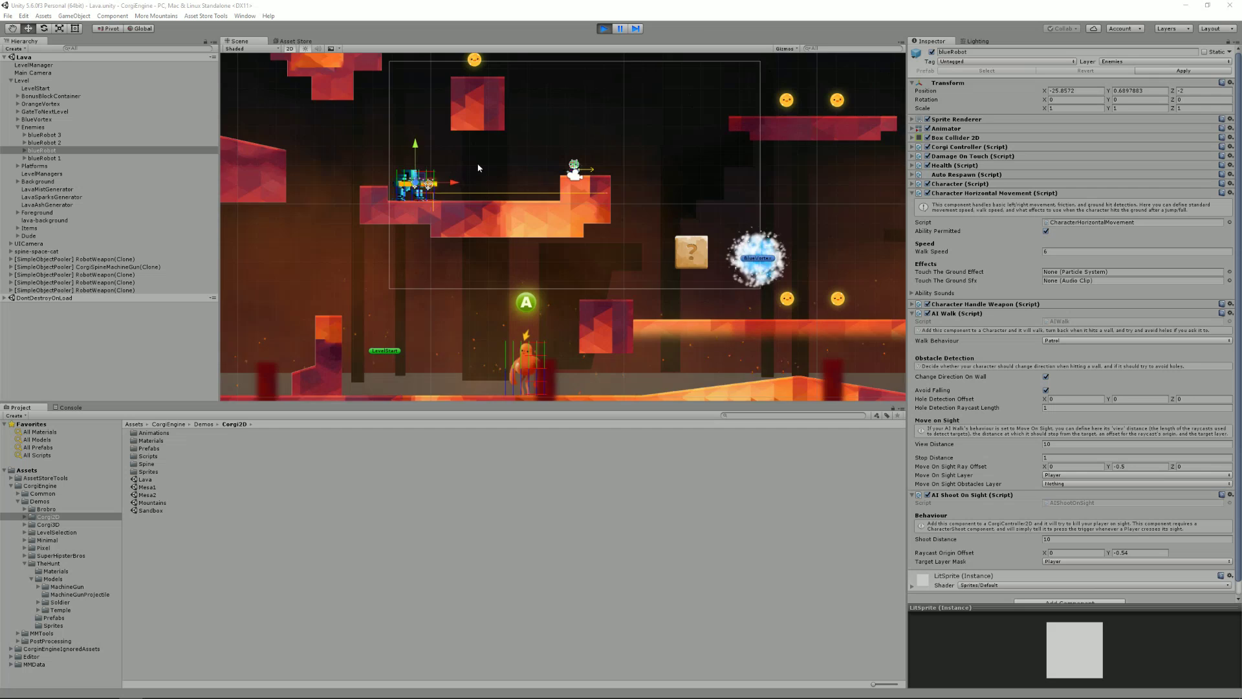
scroll(503, 157, up, 3)
middle_drag(530, 233, 590, 294)
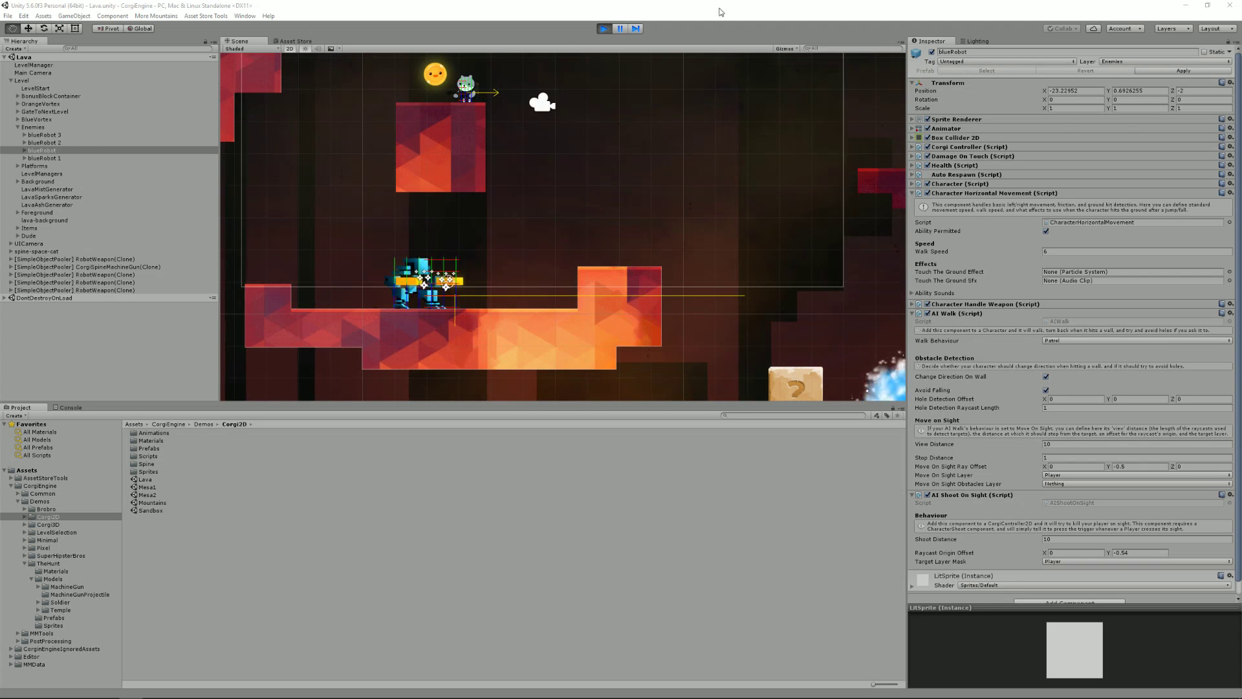
click(604, 29)
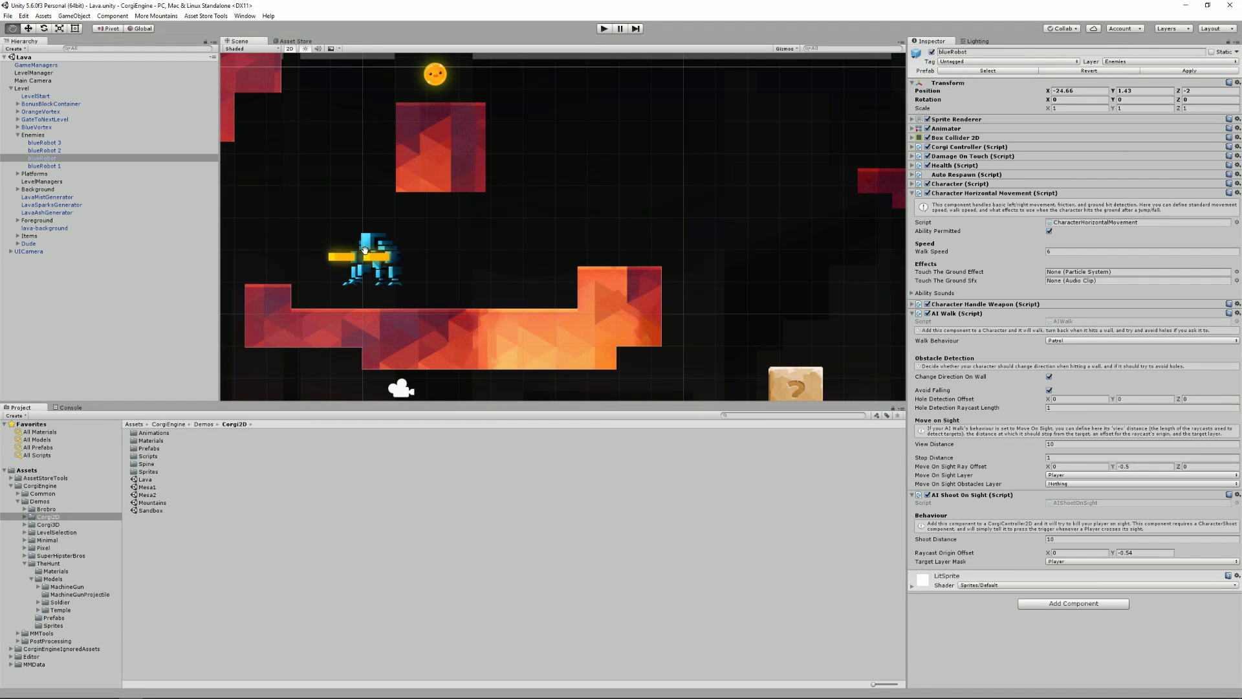
Step: Switch to the Move tool and reveal the blueRobot's Character Handle Weapon settings showing RobotWeapon
click(27, 29)
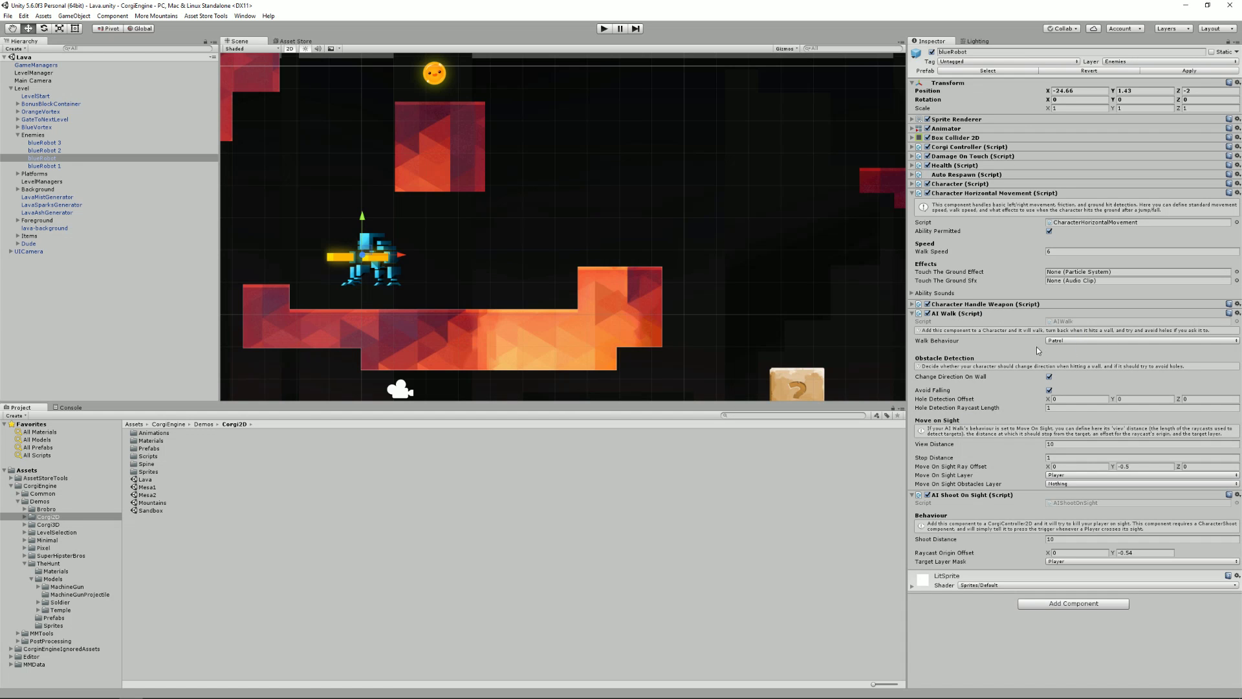
click(913, 313)
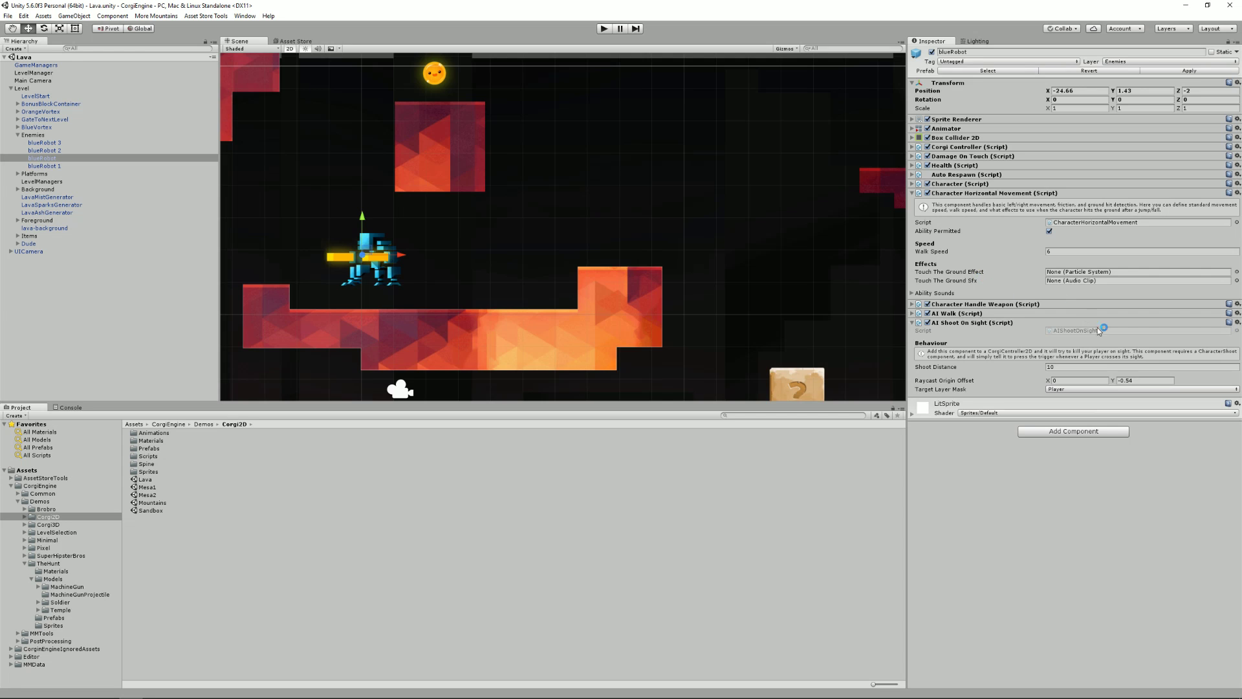
click(913, 193)
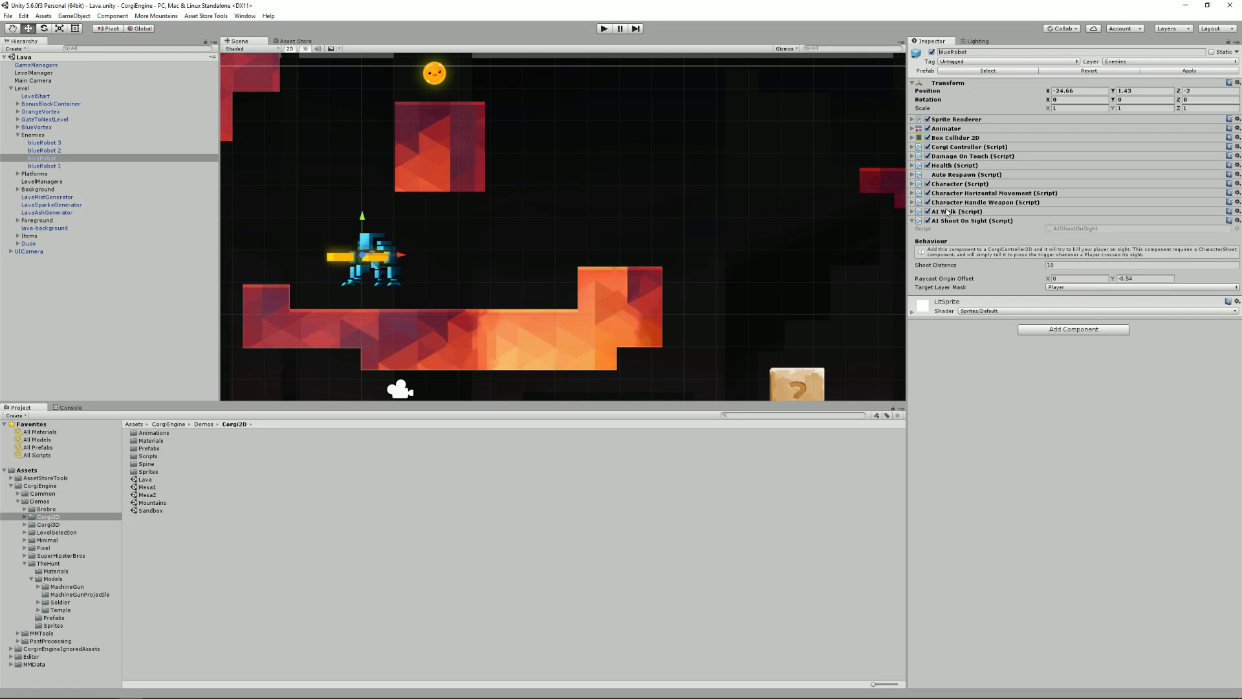
click(913, 202)
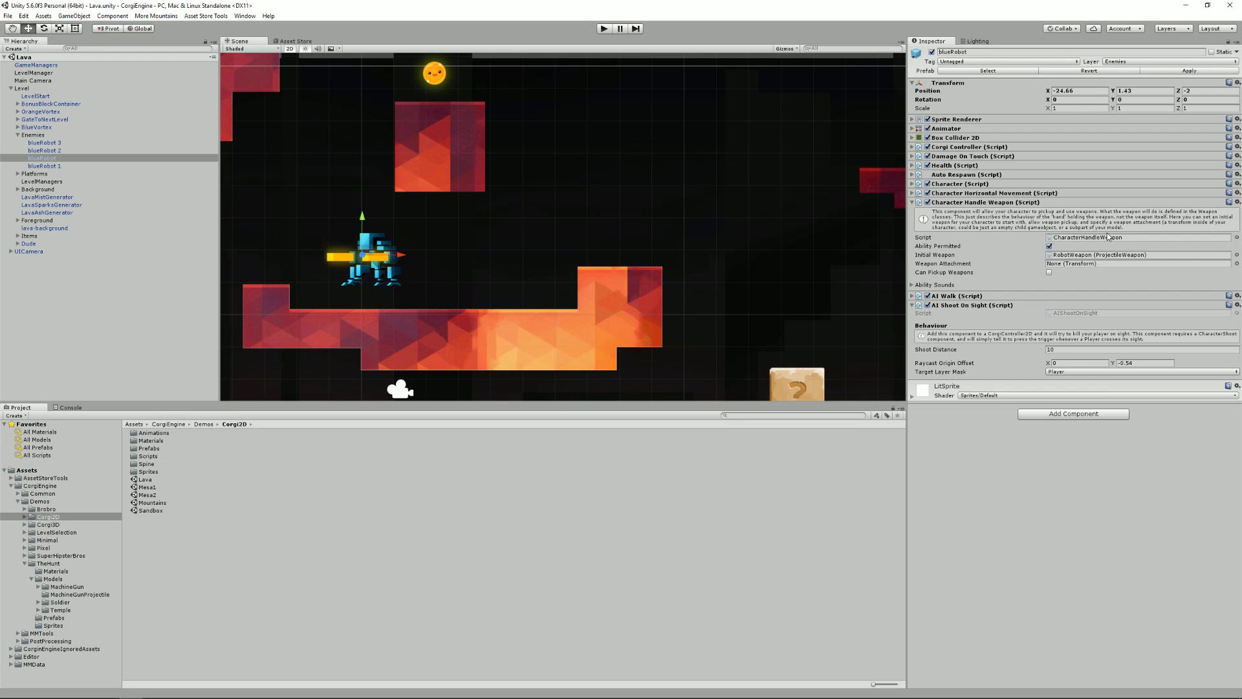
Step: Change the RobotWeapon prefab's Time Between Uses from 0.8 to 0.1 and play-test the level
click(1079, 255)
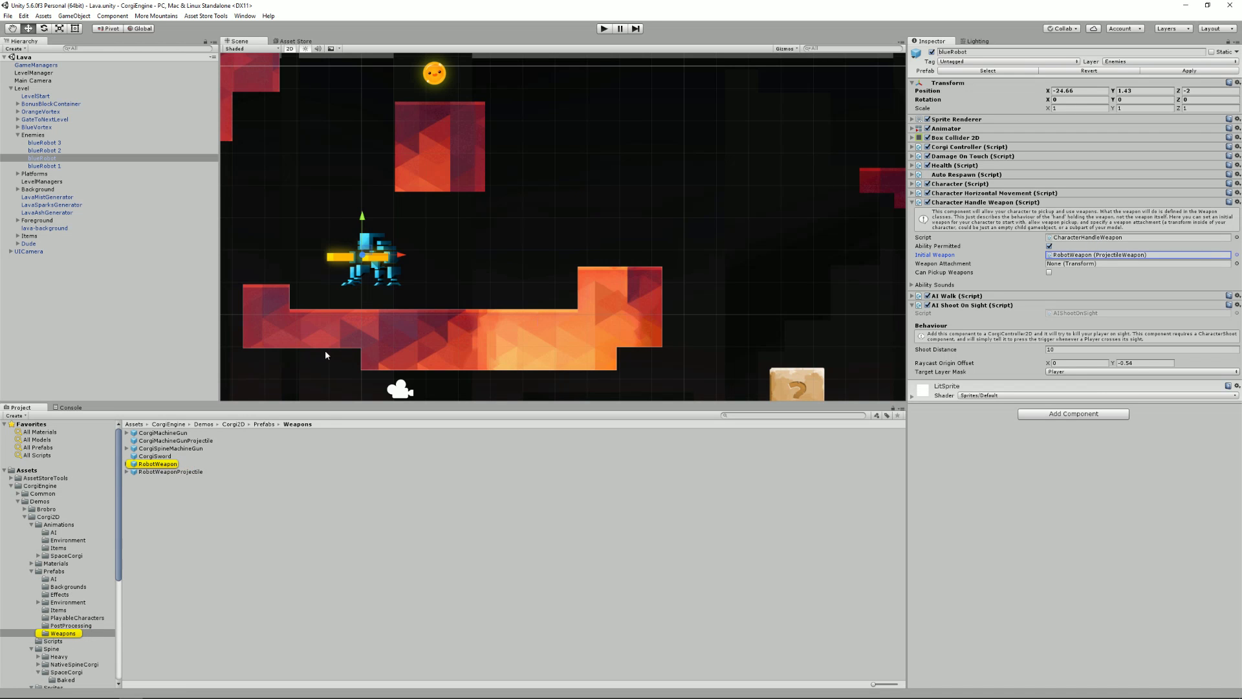
click(154, 464)
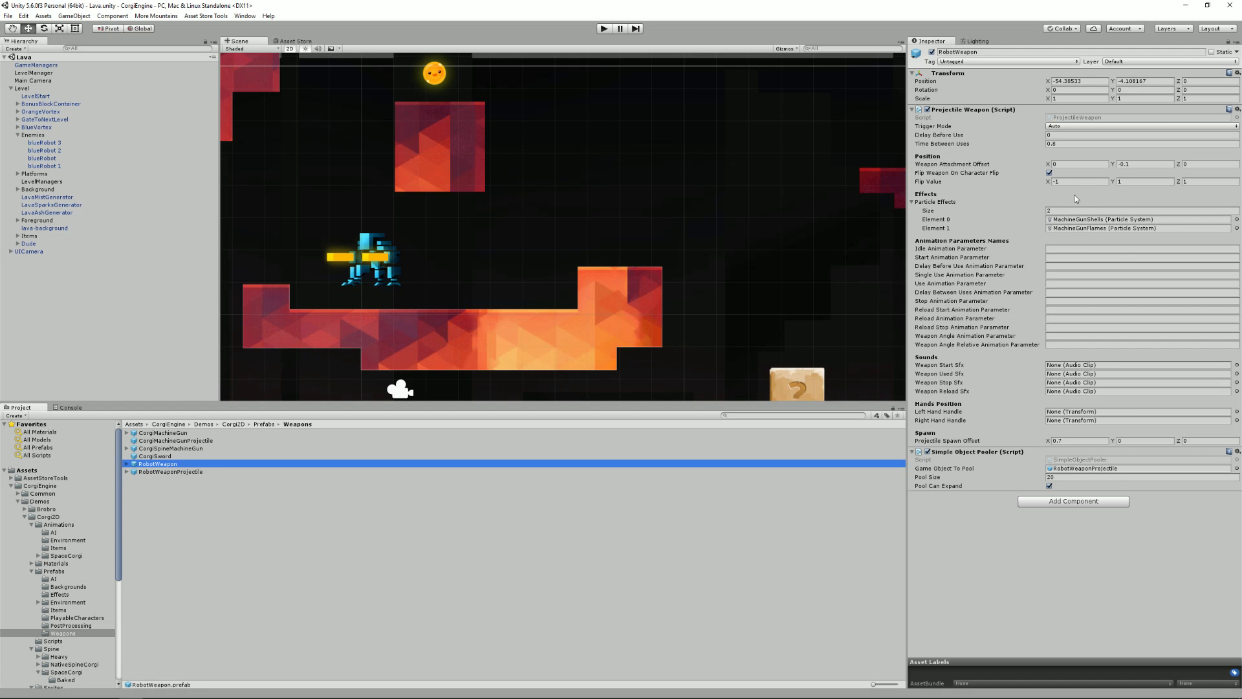
click(1069, 141)
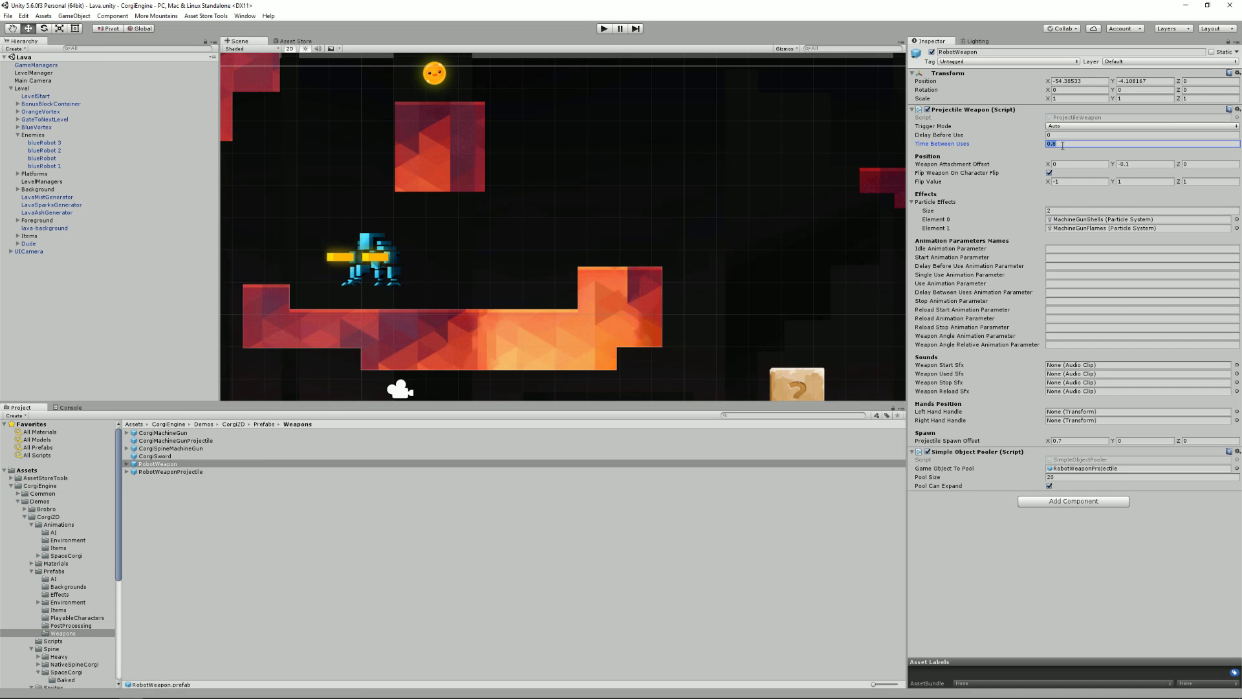
text(1)
click(603, 29)
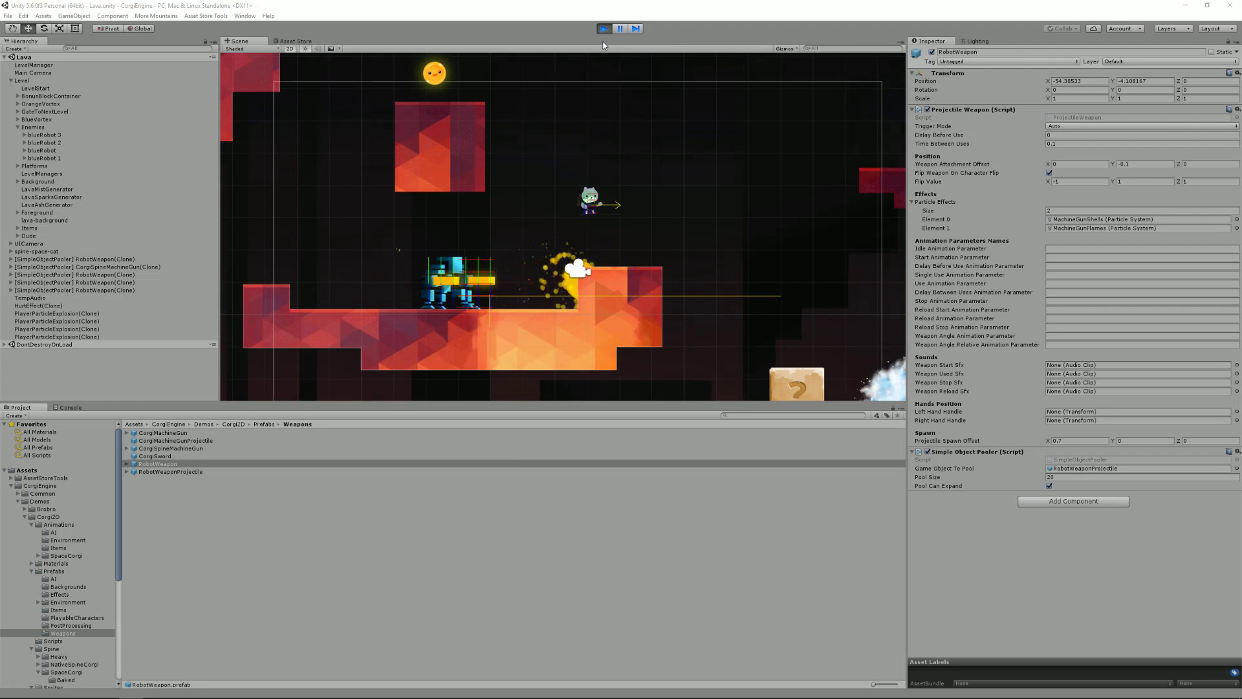
Step: Stop the play test, select the blueRobot, and show only its AI Walk settings
click(604, 29)
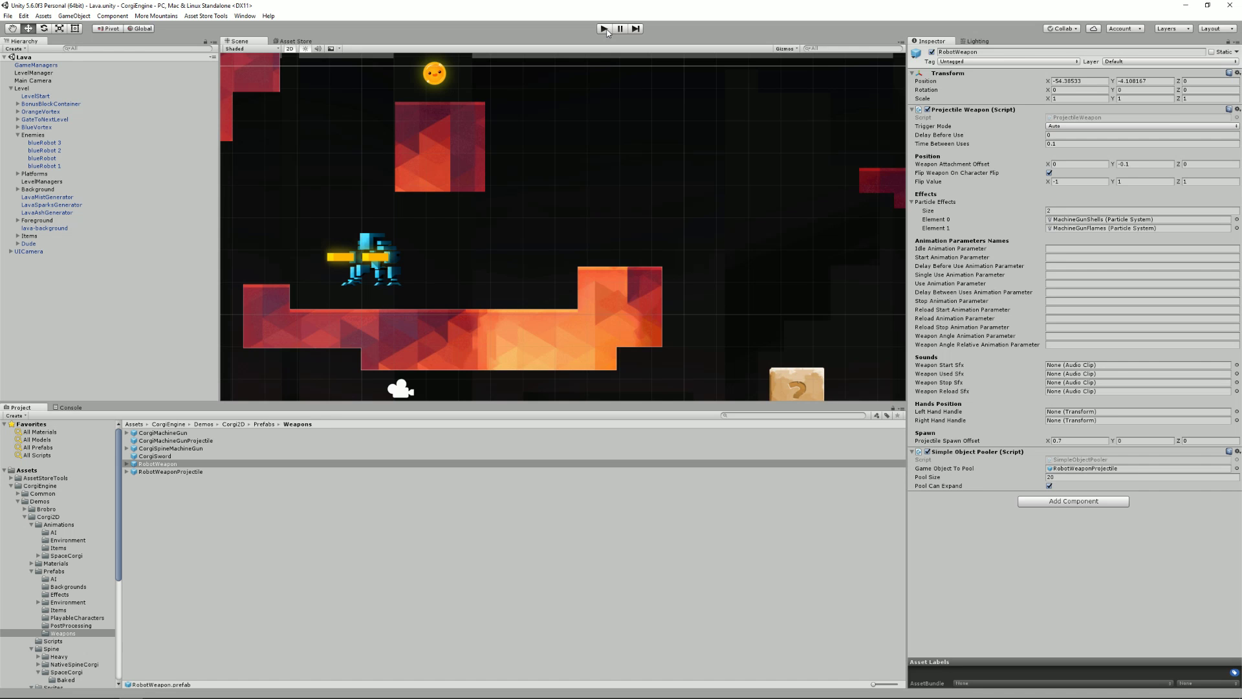
click(377, 249)
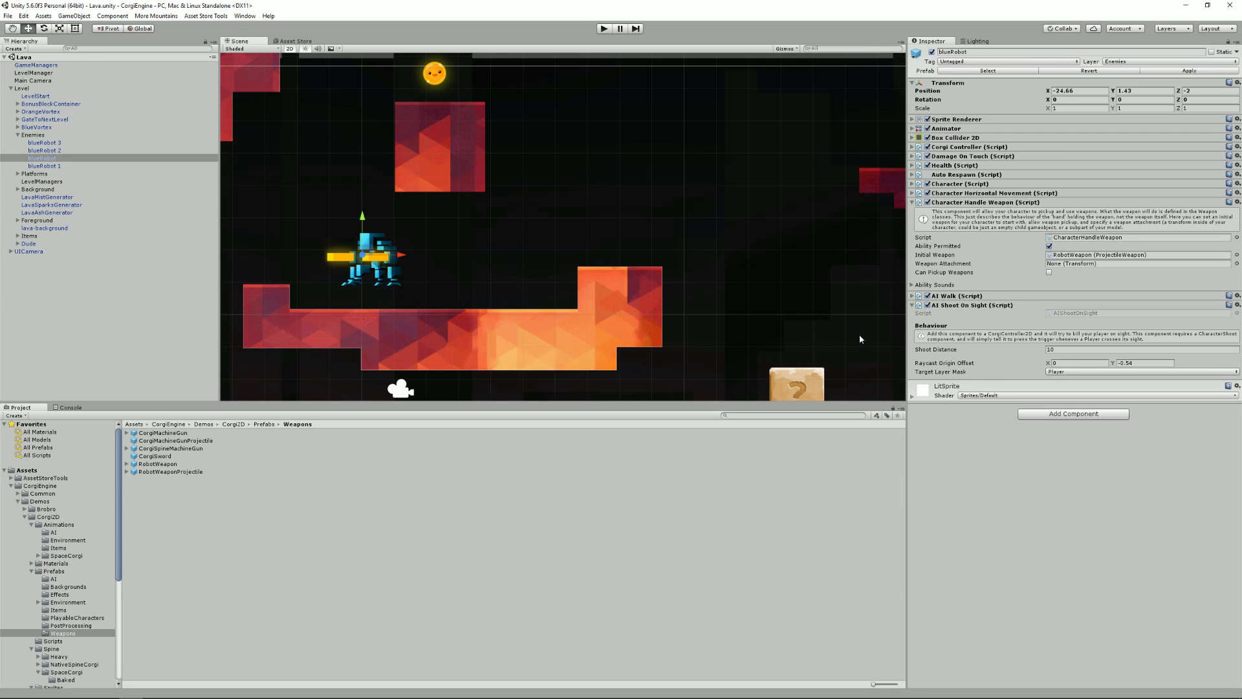
click(913, 295)
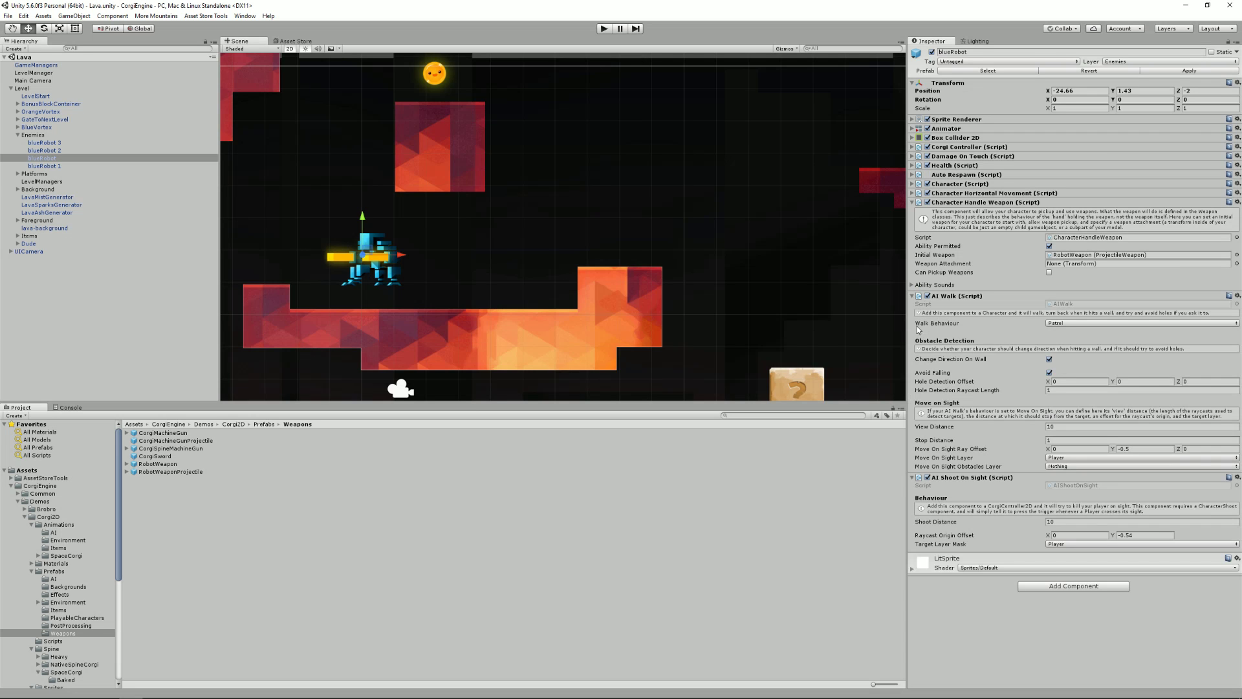
click(913, 477)
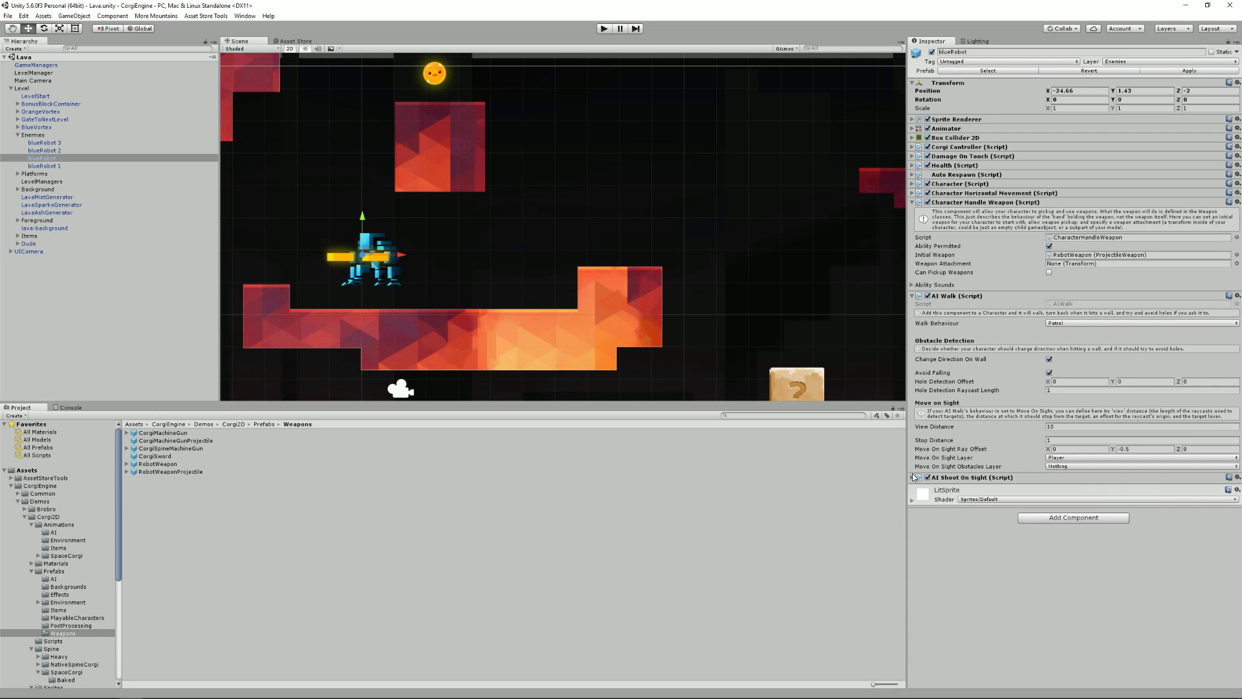
Step: Open the AIWalk script in MonoDevelop with all other files closed
double_click(1069, 301)
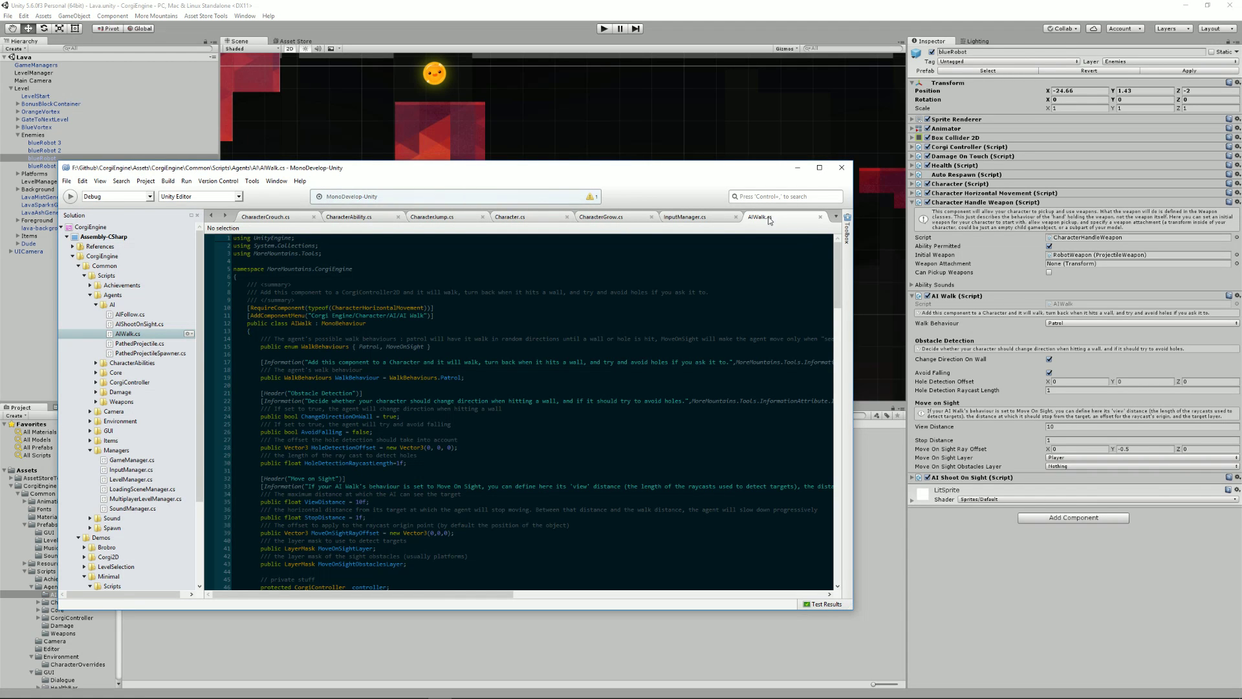
right_click(707, 219)
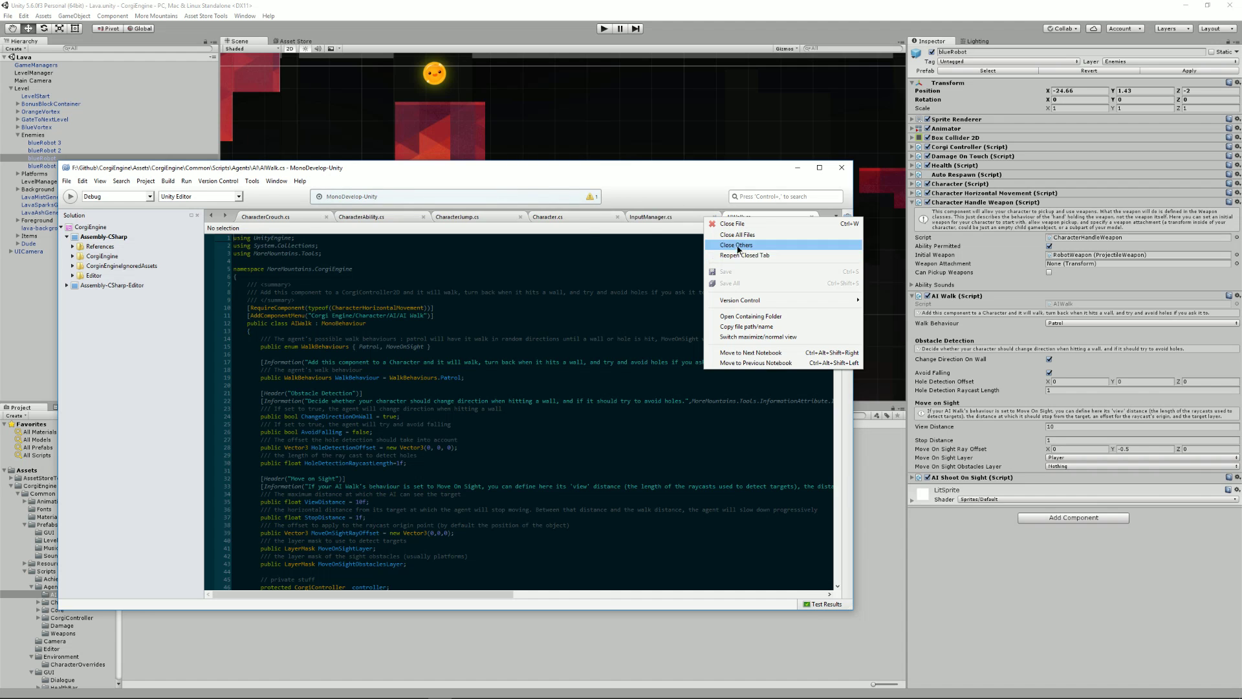
click(738, 250)
Step: Highlight the CheckForTarget call and the horizontal movement line in Update
scroll(517, 408, down, 10)
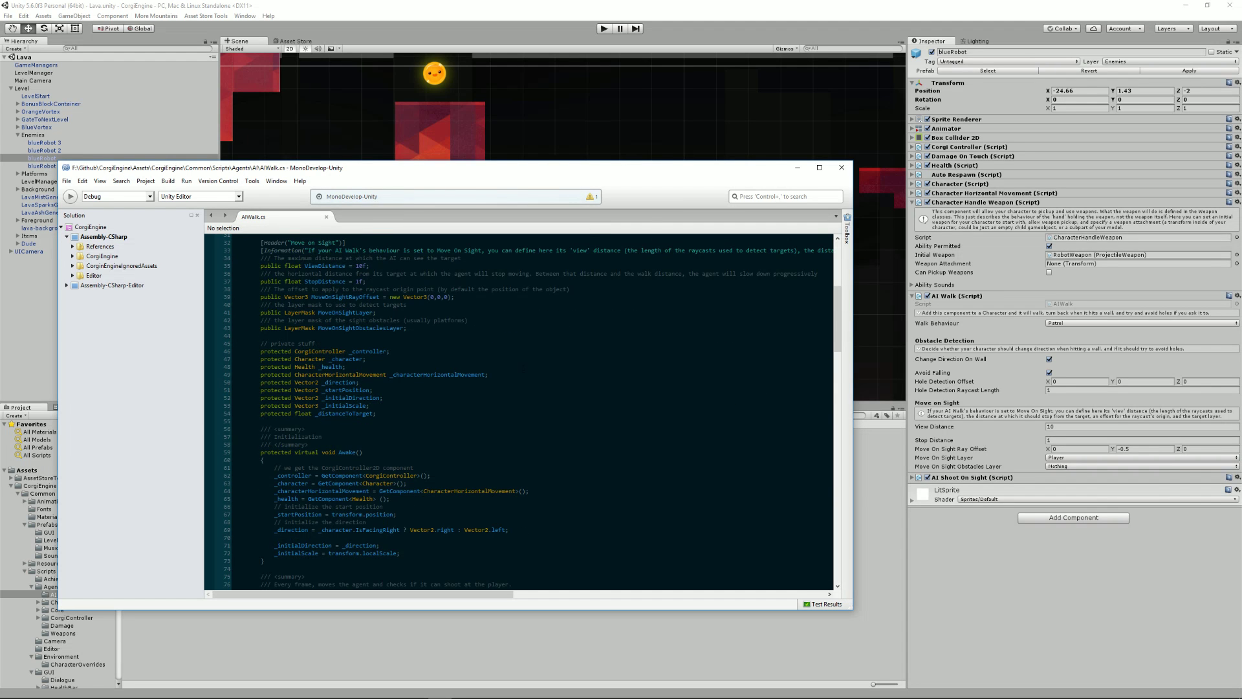
scroll(596, 370, down, 7)
scroll(572, 374, down, 5)
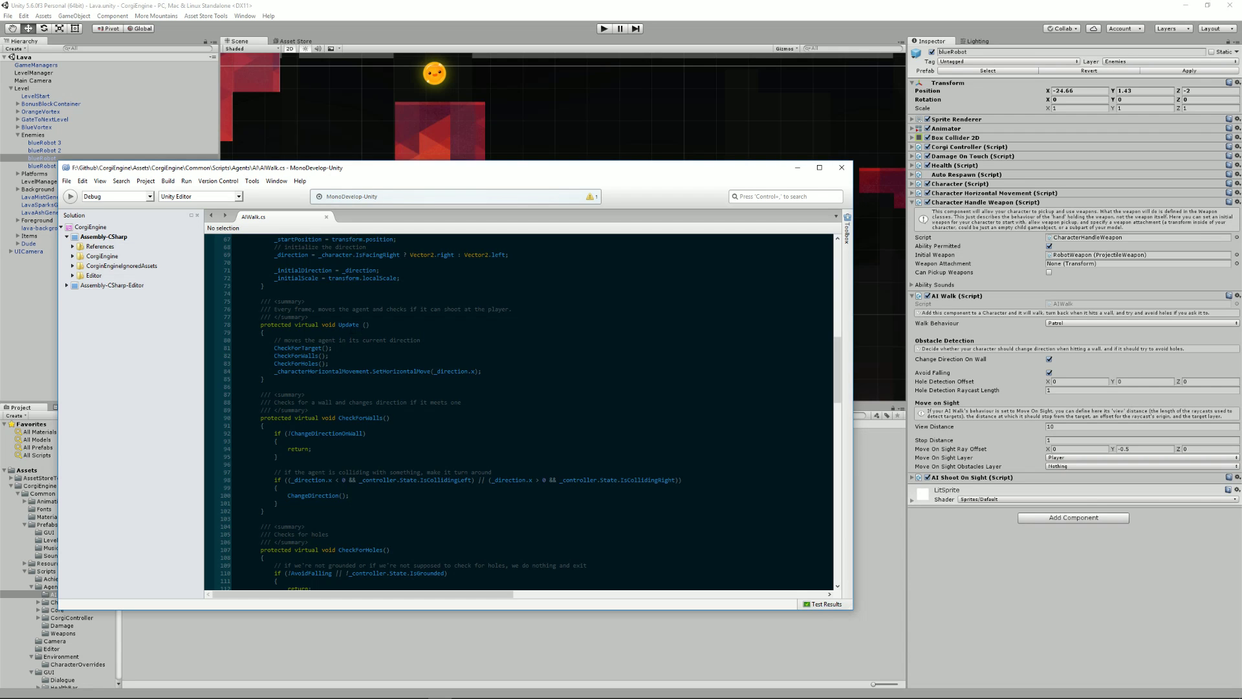
drag(274, 348, 322, 364)
drag(500, 371, 276, 372)
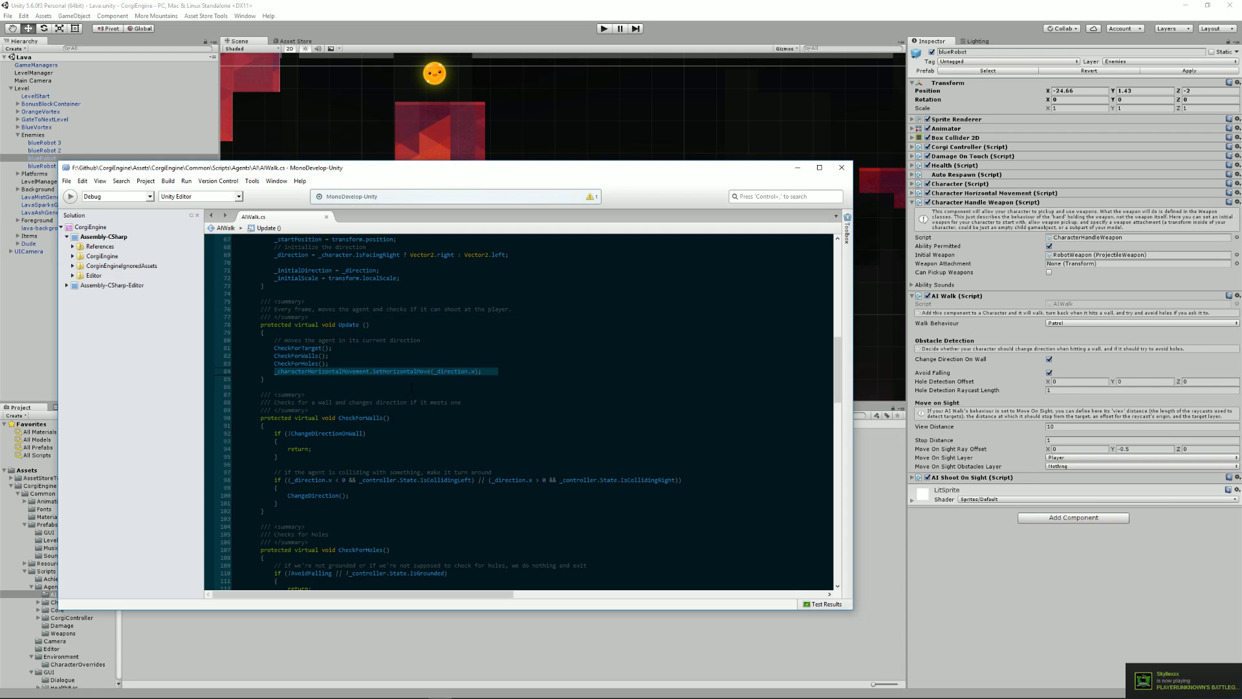
Step: Scroll down through AIWalk's target-checking and direction-change code
scroll(463, 429, down, 5)
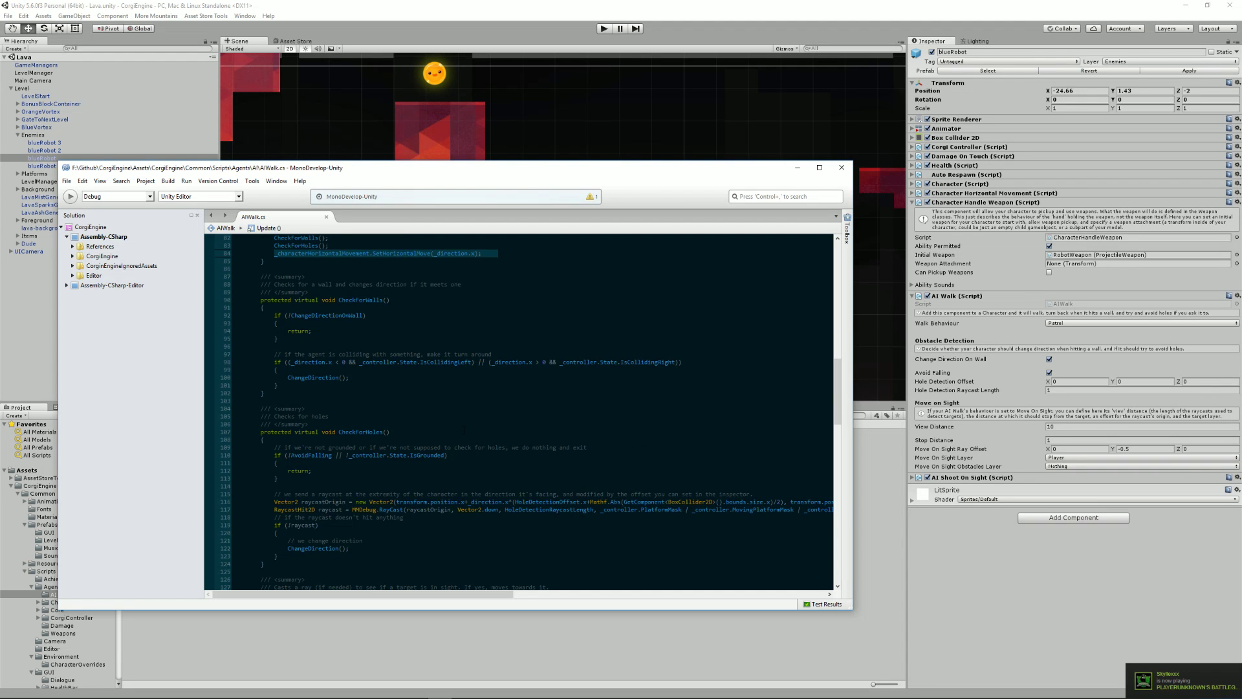
scroll(464, 429, down, 7)
scroll(429, 373, down, 5)
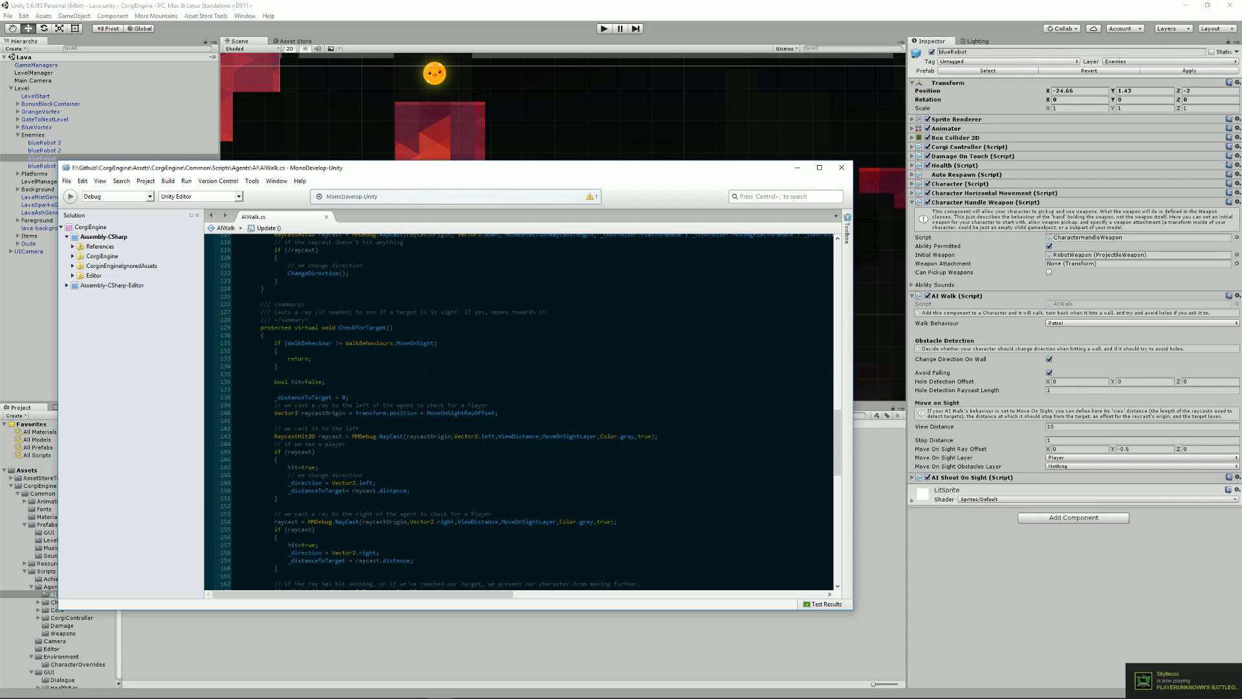
scroll(519, 412, down, 5)
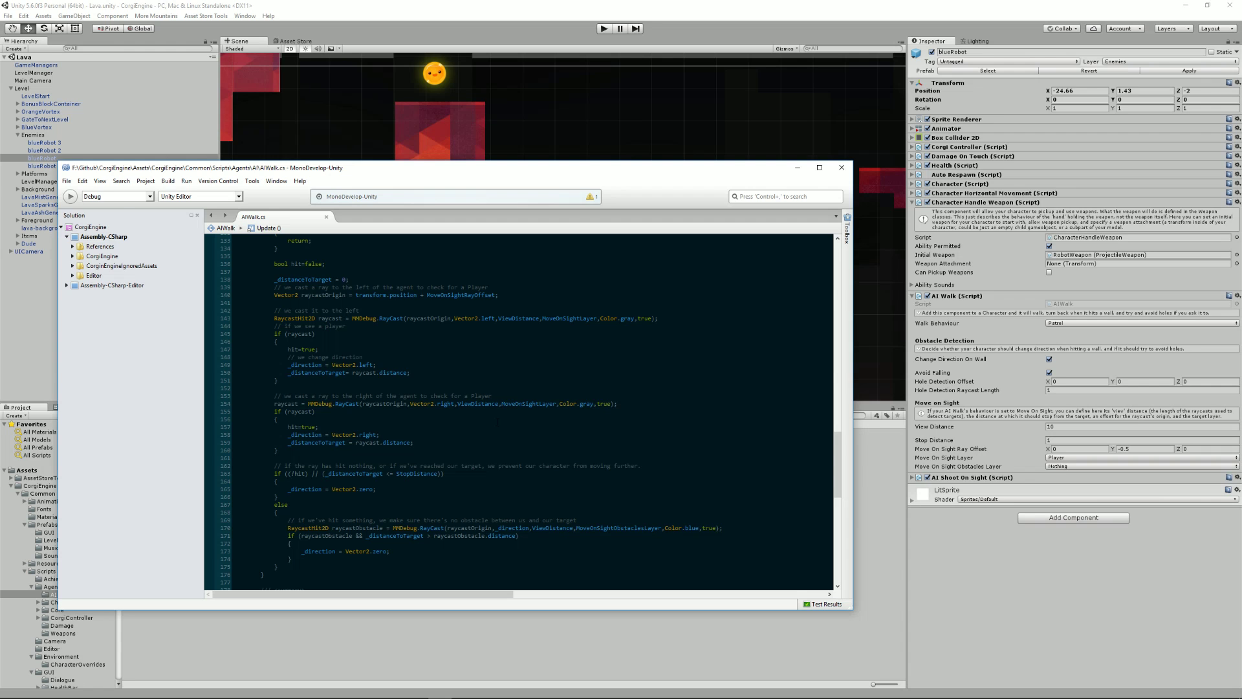
scroll(541, 446, down, 3)
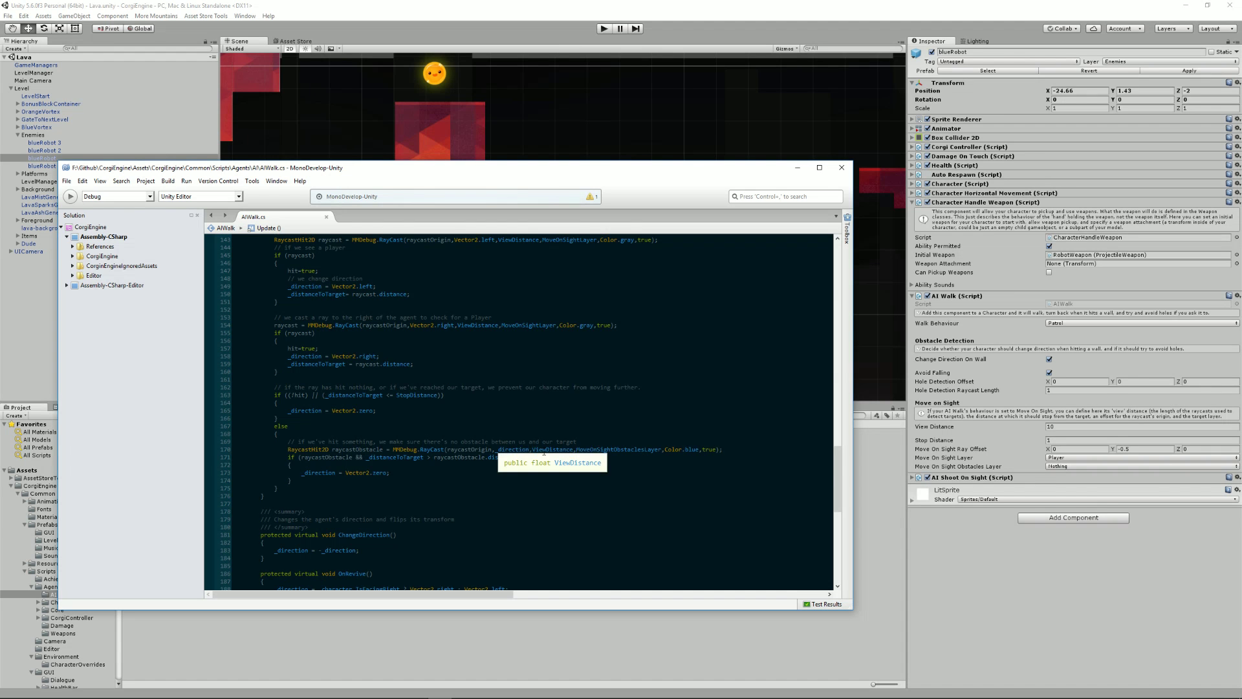
scroll(544, 453, down, 3)
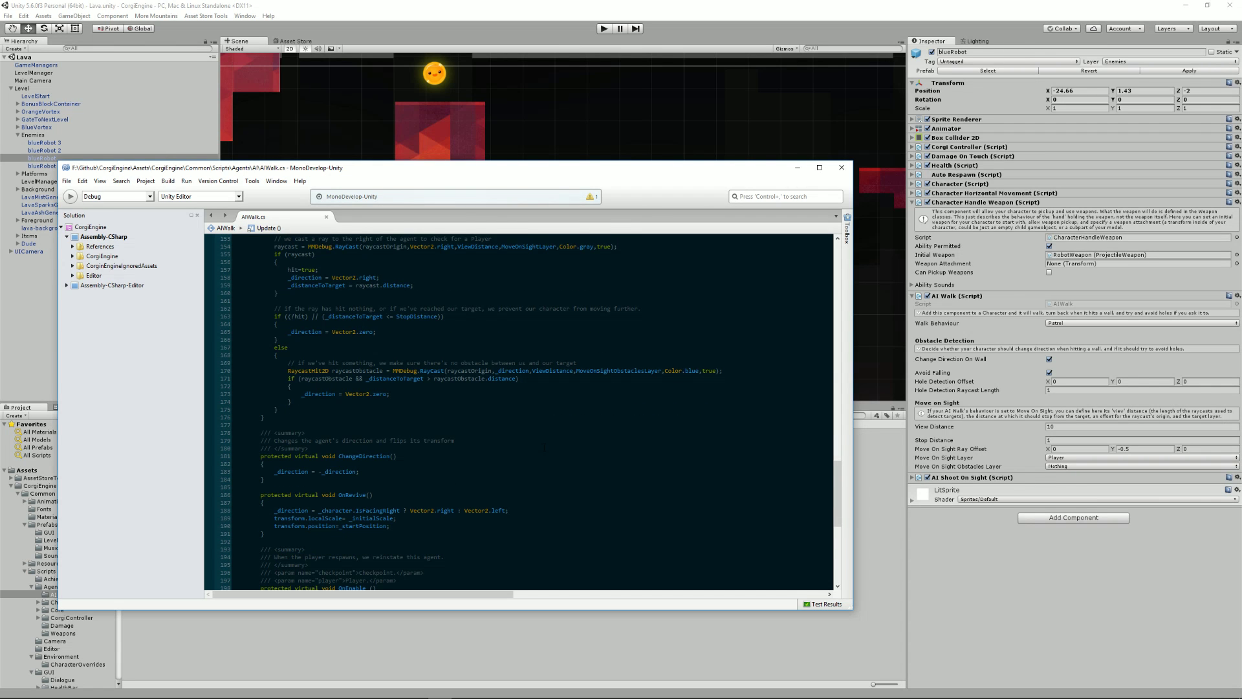